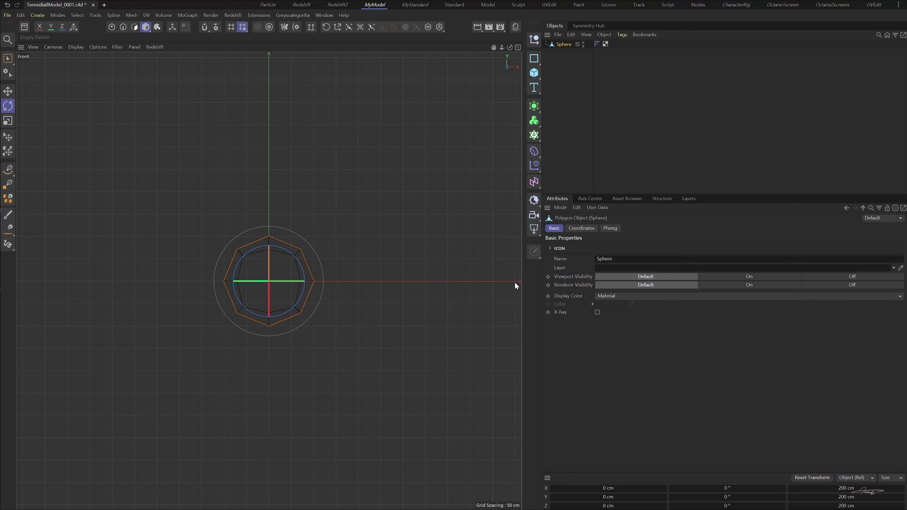
Step: In the Front view, scale the sphere's two upper-centre points and two lower diagonal points along Y to span about 200 cm
{"action": "left_click", "coordinate": [112, 28]}
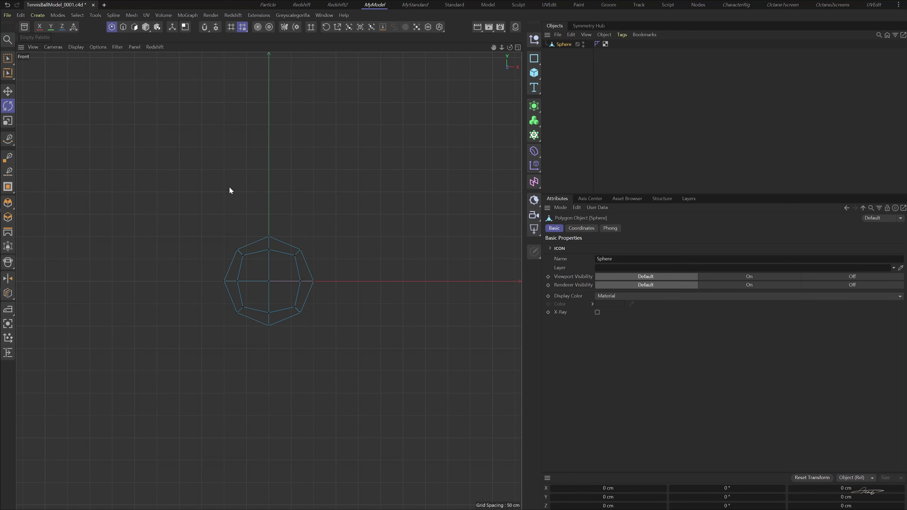
{"action": "key", "text": "0"}
{"action": "left_click", "coordinate": [268, 249]}
{"action": "left_click", "coordinate": [236, 312], "text": "shift"}
{"action": "left_click", "coordinate": [299, 313], "text": "shift"}
{"action": "key", "text": "t"}
{"action": "left_click_drag", "start_coordinate": [269, 221], "coordinate": [273, 197]}
Step: Bevel the edges tracing the curved seam all around the sphere with a 1 cm chamfer offset
{"action": "left_click", "coordinate": [518, 47]}
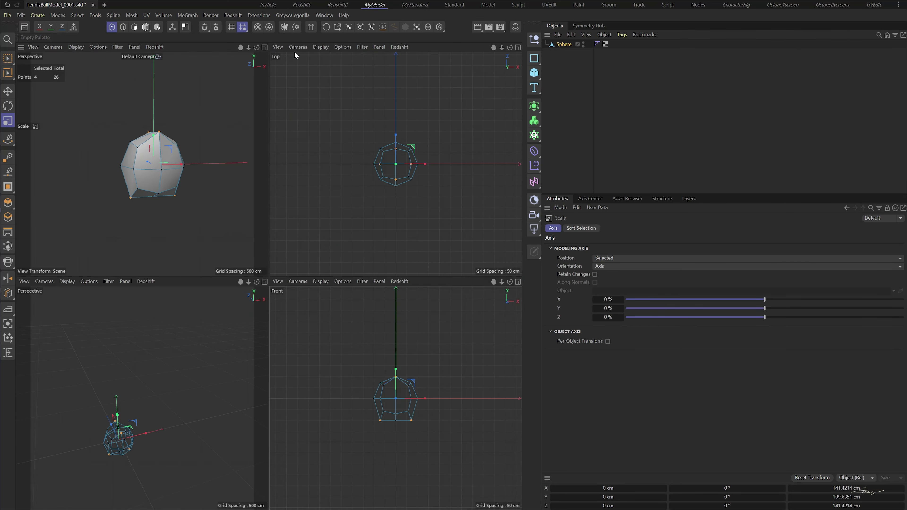
{"action": "left_click", "coordinate": [263, 48]}
{"action": "left_click", "coordinate": [123, 27]}
{"action": "left_click_drag", "start_coordinate": [271, 352], "coordinate": [214, 321], "text": "alt"}
{"action": "double_click", "coordinate": [319, 282]}
{"action": "double_click", "coordinate": [238, 252], "text": "shift"}
{"action": "double_click", "coordinate": [343, 265], "text": "shift"}
{"action": "left_click_drag", "start_coordinate": [346, 360], "coordinate": [406, 387], "text": "alt"}
{"action": "double_click", "coordinate": [344, 321], "text": "shift"}
{"action": "key", "text": "m"}
{"action": "key", "text": "s"}
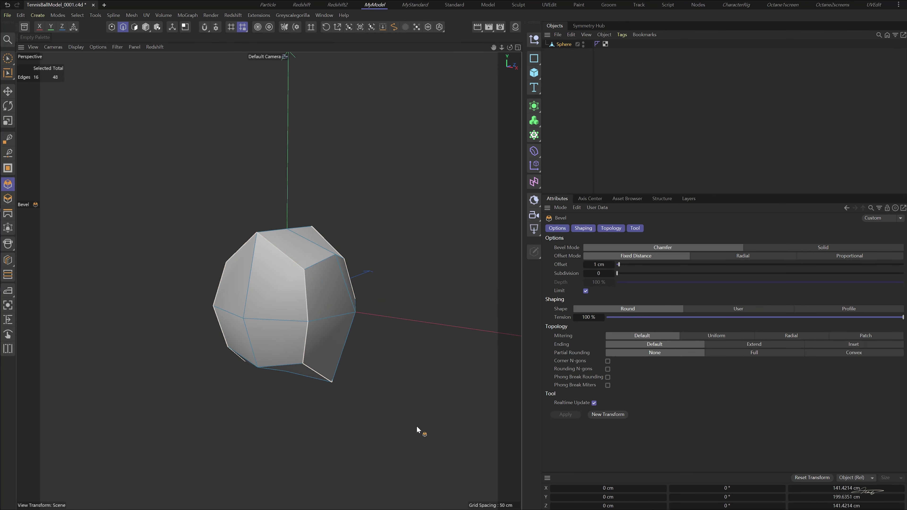
{"action": "left_click", "coordinate": [603, 414]}
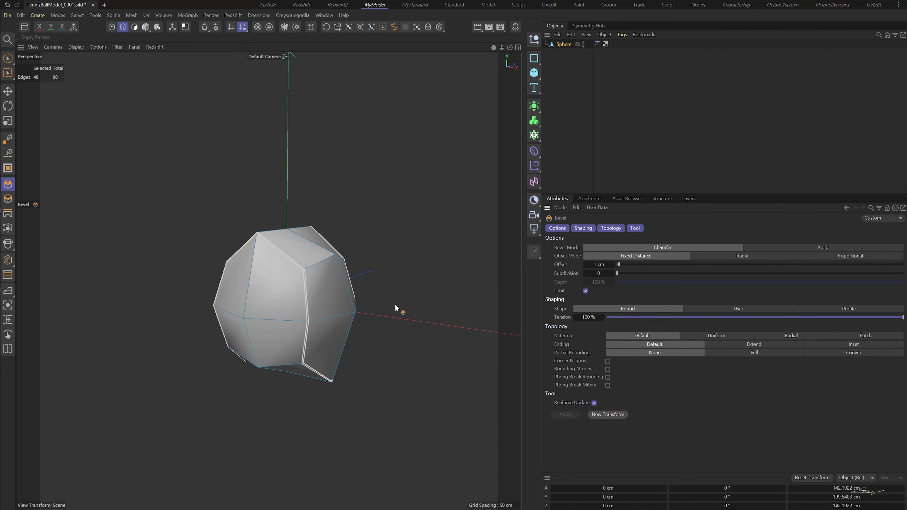
Step: Put the sphere under a Subdivision Surface with viewport and renderer levels of 3, and collapse it into a single polygon object
{"action": "left_click", "coordinate": [535, 107], "text": "alt"}
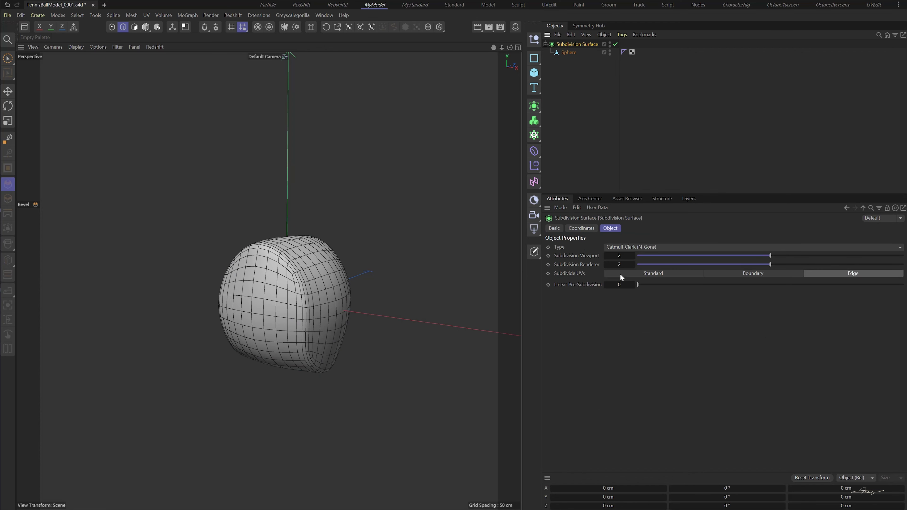
{"action": "key", "text": "Tab"}
{"action": "type", "text": "3"}
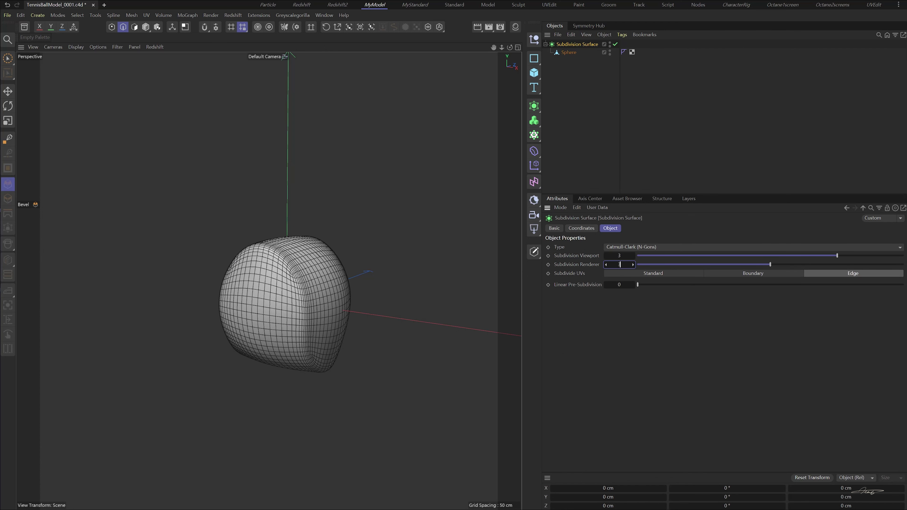
{"action": "right_click", "coordinate": [590, 45]}
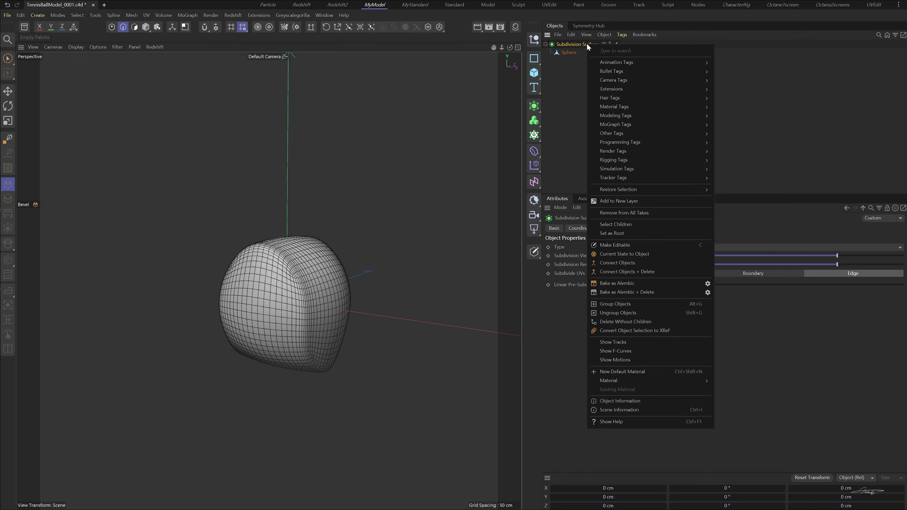
{"action": "left_click", "coordinate": [607, 263]}
Step: Round the mesh with a Spherify deformer of 100 cm radius and 100% strength, and merge the deformer into the polygon object
{"action": "left_click", "coordinate": [534, 152]}
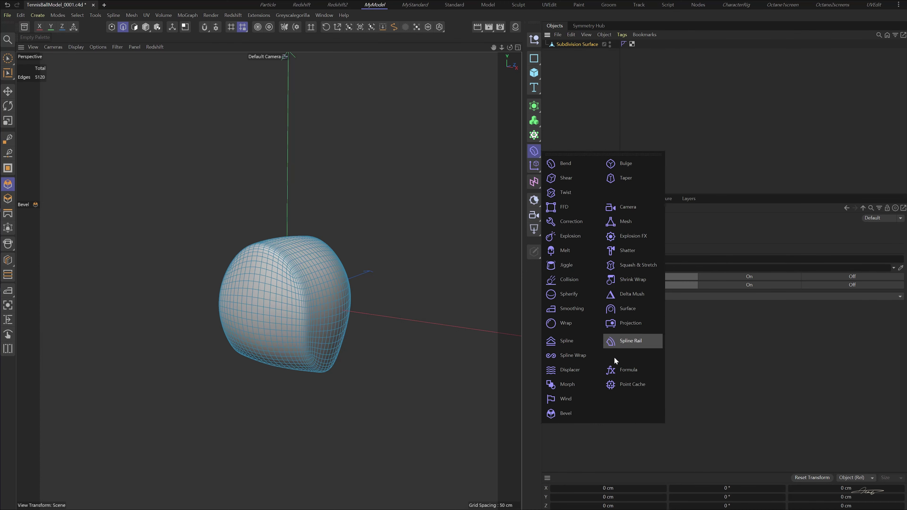
{"action": "left_click", "coordinate": [568, 294]}
{"action": "key", "text": "BackSpace"}
{"action": "type", "text": "100"}
{"action": "key", "text": "Return"}
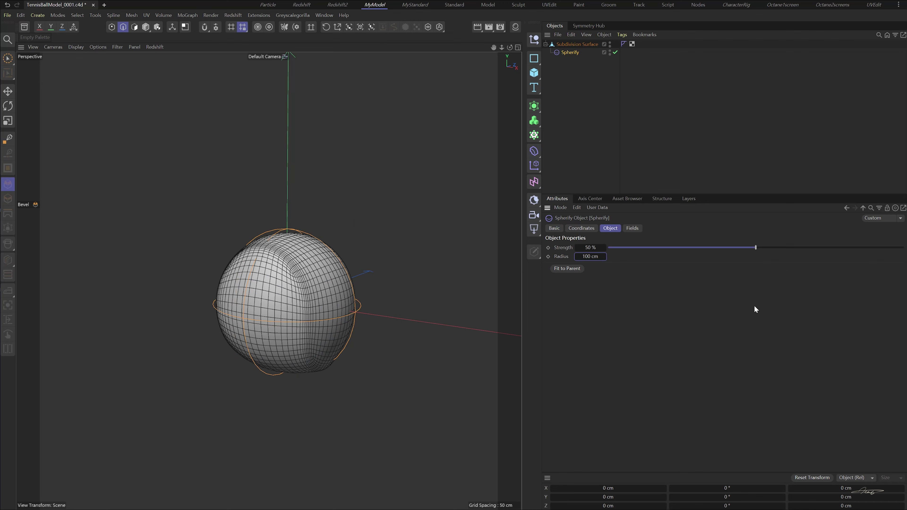
{"action": "left_click_drag", "start_coordinate": [763, 250], "coordinate": [903, 248]}
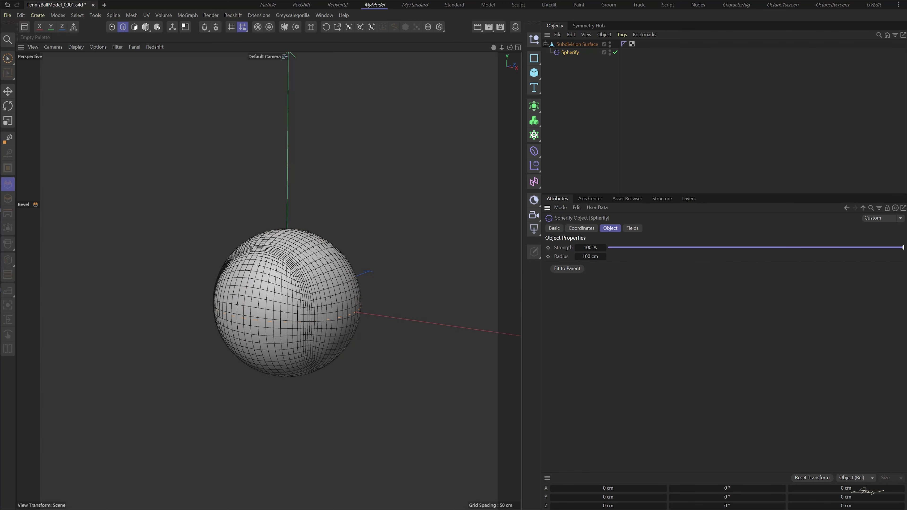
{"action": "right_click", "coordinate": [589, 44]}
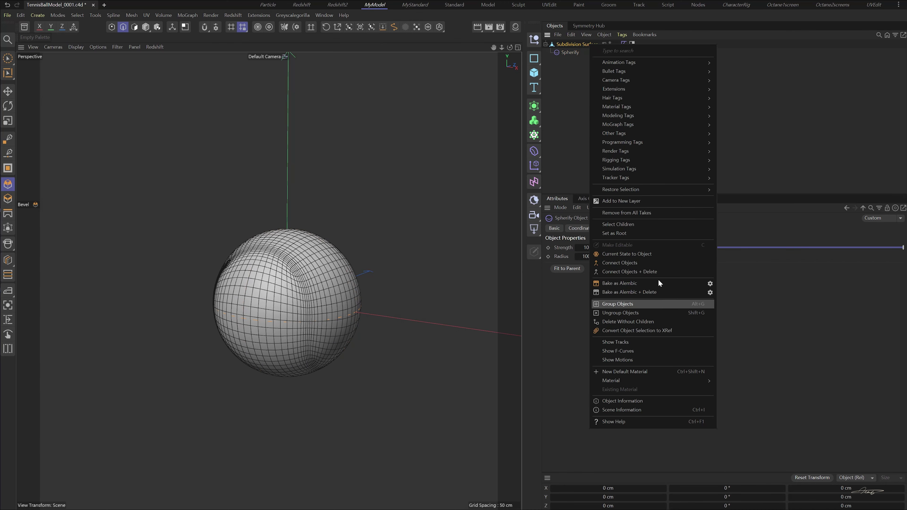
{"action": "left_click", "coordinate": [642, 277]}
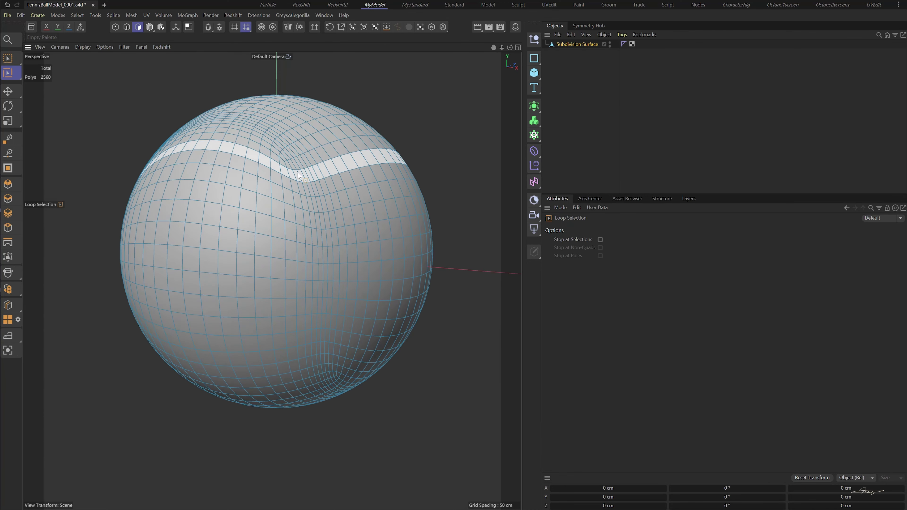
Step: Inset the five adjacent polygon loops along the ball's seam by 1 cm and extrude them by -2 cm
{"action": "left_click", "coordinate": [305, 203]}
{"action": "left_click", "coordinate": [310, 203], "text": "shift"}
{"action": "left_click", "coordinate": [315, 203], "text": "shift"}
{"action": "left_click", "coordinate": [319, 203], "text": "shift"}
{"action": "left_click", "coordinate": [324, 204], "text": "shift"}
{"action": "key", "text": "w"}
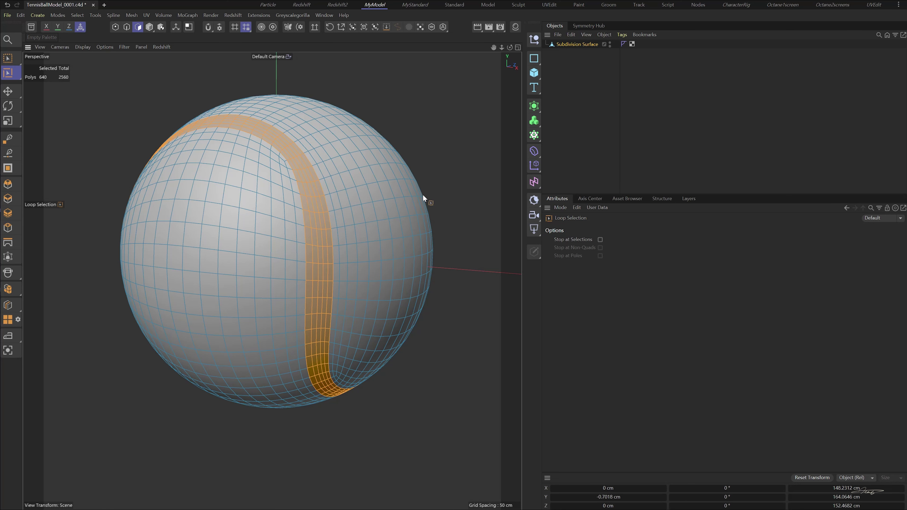
{"action": "key", "text": "i"}
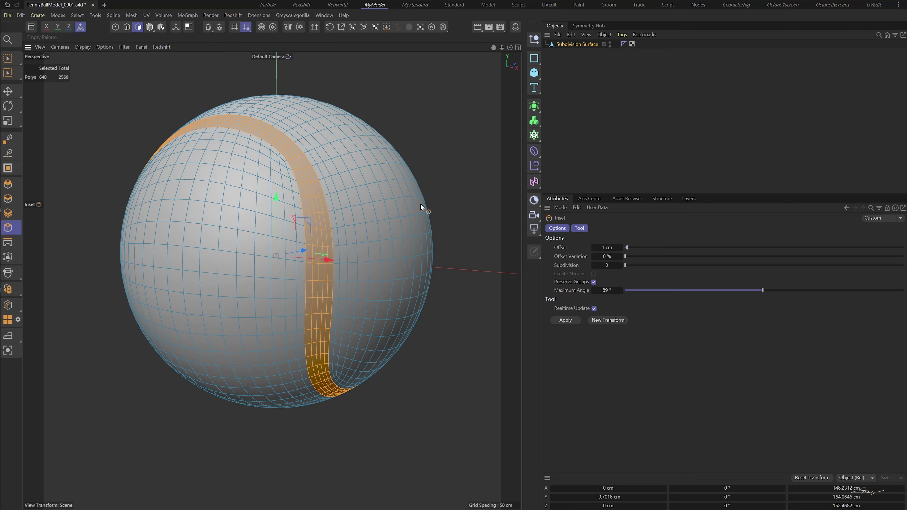
{"action": "left_click", "coordinate": [568, 320]}
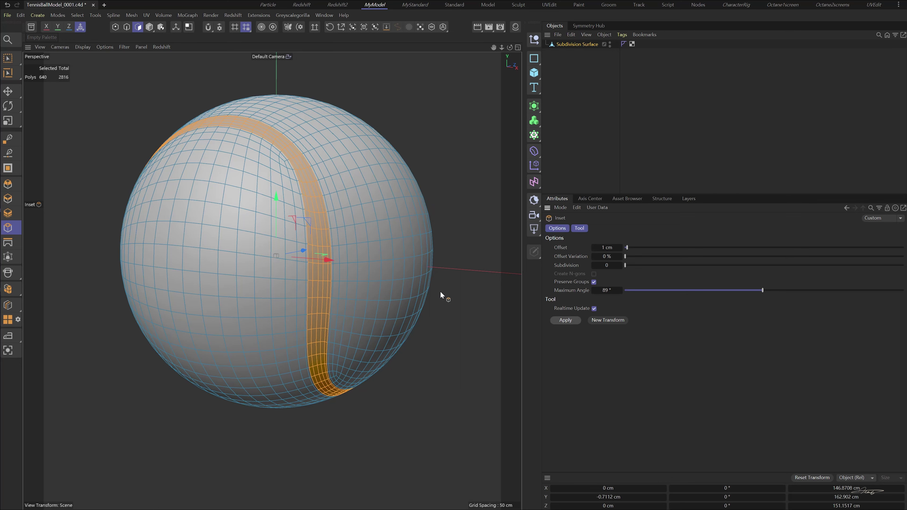
{"action": "key", "text": "d"}
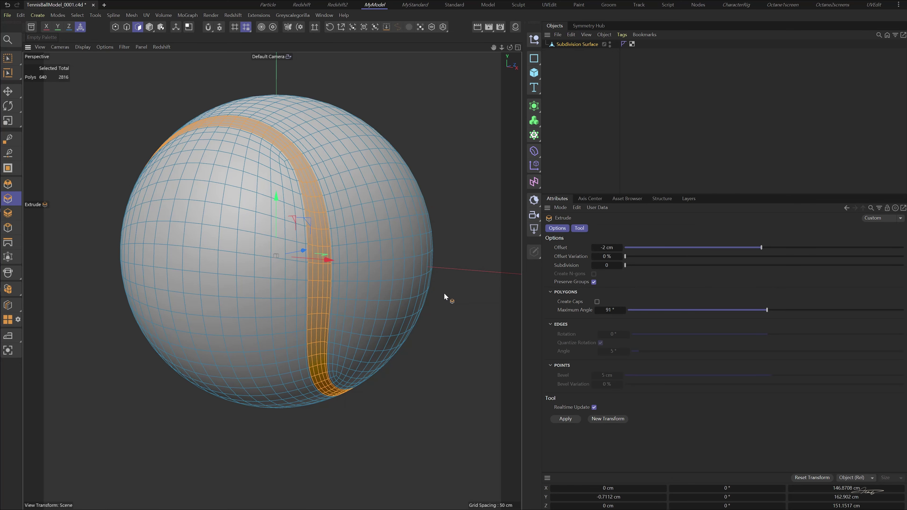
{"action": "left_click", "coordinate": [565, 418]}
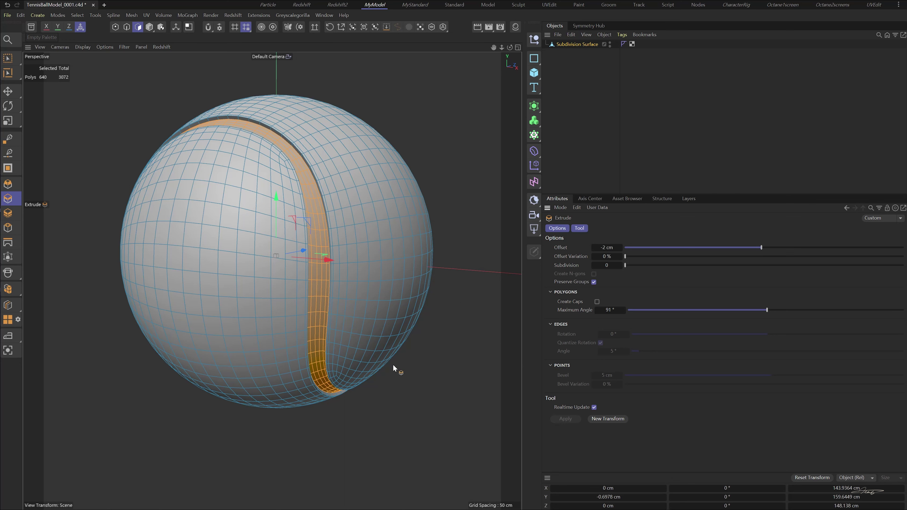
Step: Store the seam polygons in one polygon selection tag and the inverted selection in a second one
{"action": "left_click", "coordinate": [387, 27]}
{"action": "key", "text": "u"}
{"action": "key", "text": "i"}
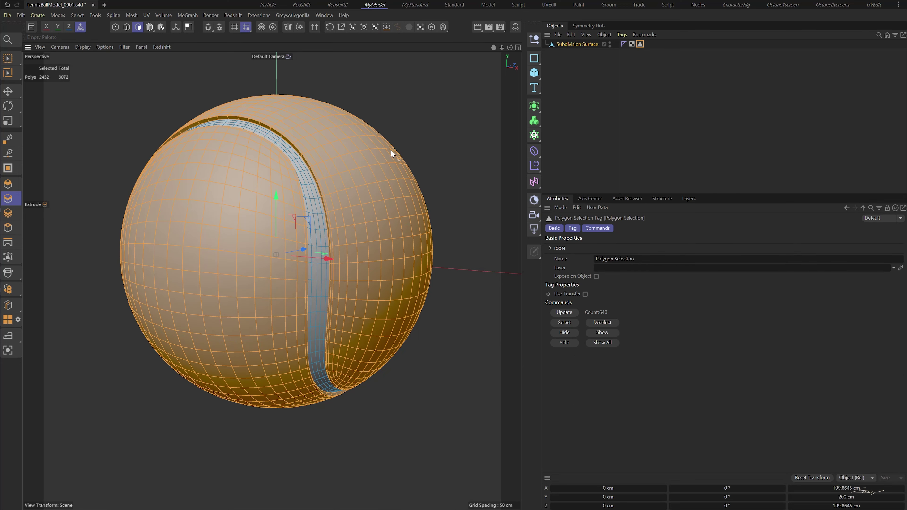
{"action": "left_click", "coordinate": [387, 27]}
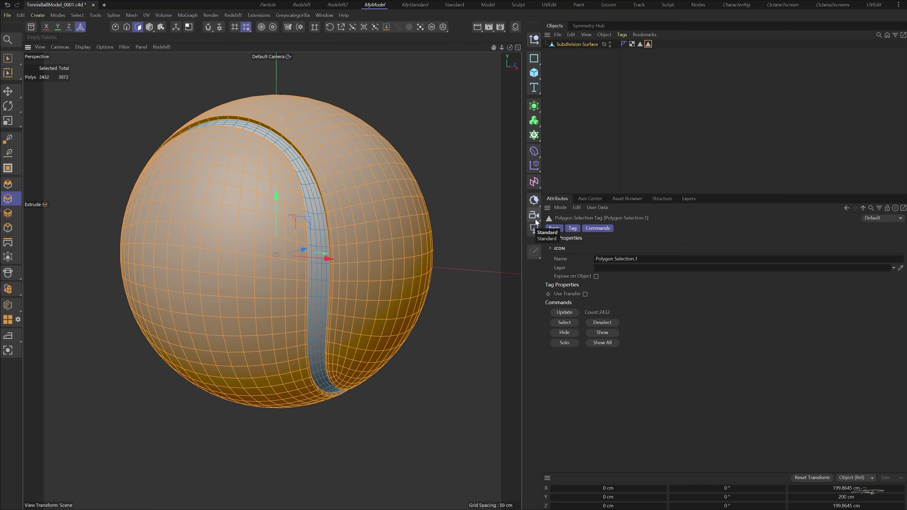
Step: In the UVEdit layout, loop-select the two edge loops along both sides of the seam groove's floor
{"action": "left_click", "coordinate": [551, 5]}
{"action": "scroll", "coordinate": [565, 123], "scroll_direction": "up", "scroll_amount": 3}
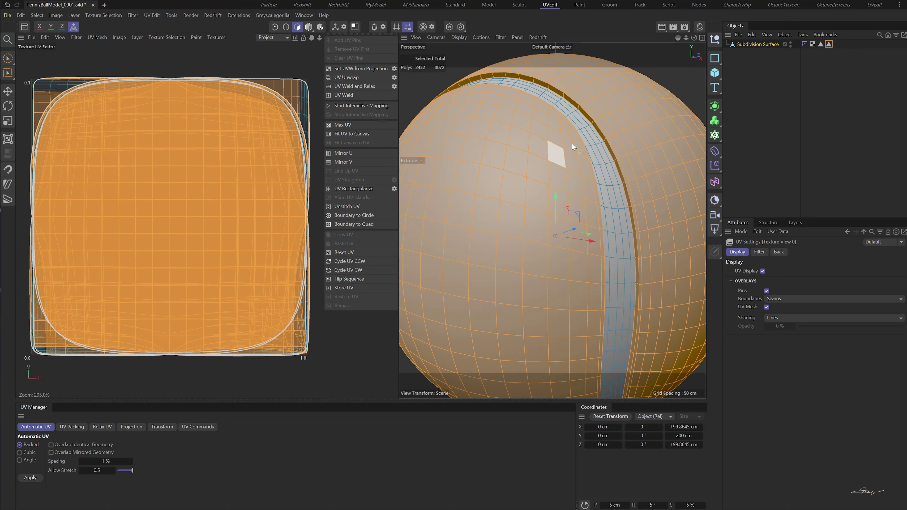
{"action": "key", "text": "u"}
{"action": "key", "text": "l"}
{"action": "left_click", "coordinate": [286, 27]}
{"action": "left_click", "coordinate": [604, 143]}
{"action": "scroll", "coordinate": [604, 150], "scroll_direction": "down", "scroll_amount": 4}
{"action": "left_click_drag", "start_coordinate": [585, 186], "coordinate": [496, 175], "text": "alt"}
{"action": "scroll", "coordinate": [478, 186], "scroll_direction": "up", "scroll_amount": 5}
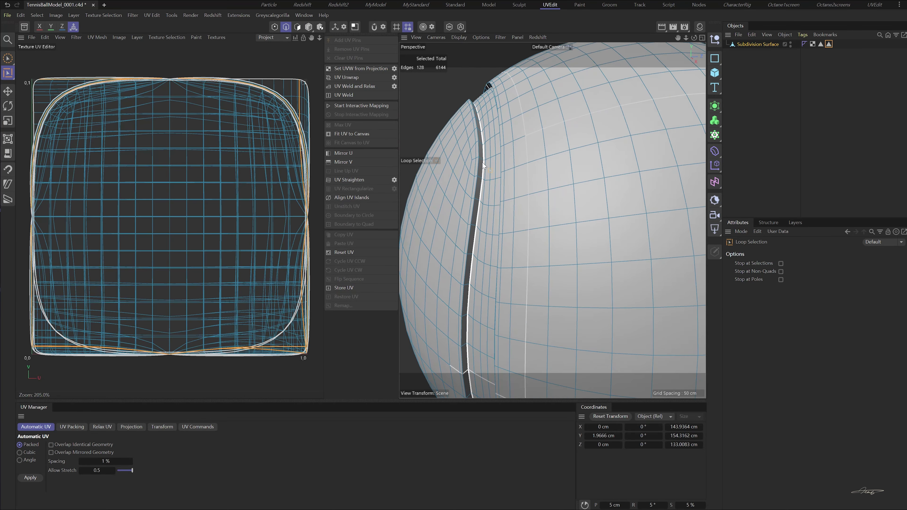
{"action": "scroll", "coordinate": [435, 216], "scroll_direction": "down", "scroll_amount": 4}
{"action": "left_click_drag", "start_coordinate": [437, 218], "coordinate": [497, 163], "text": "alt"}
{"action": "scroll", "coordinate": [497, 160], "scroll_direction": "up", "scroll_amount": 5}
{"action": "left_click", "coordinate": [497, 160], "text": "shift"}
{"action": "scroll", "coordinate": [497, 160], "scroll_direction": "down", "scroll_amount": 5}
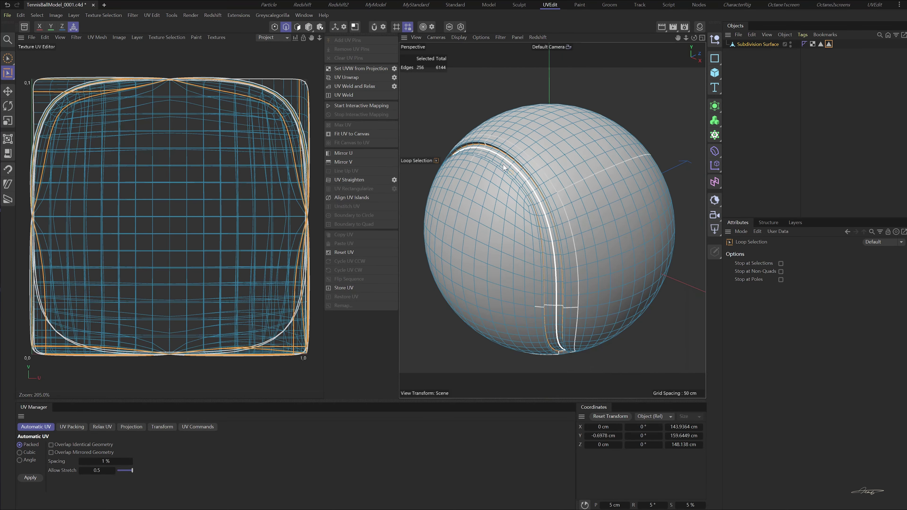
Step: Try unwrapping the ball at the selected edges and applying packed Automatic UV, and undo the attempts
{"action": "left_click", "coordinate": [344, 78]}
{"action": "left_click", "coordinate": [23, 478]}
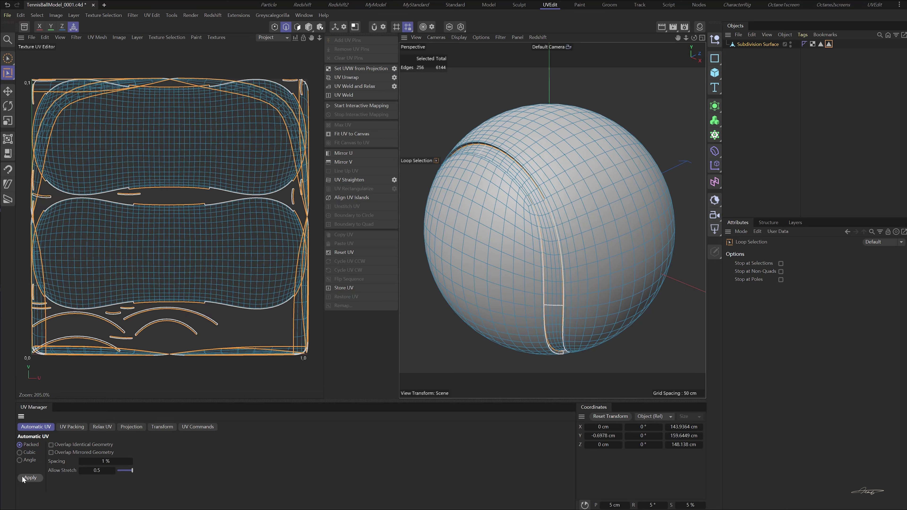
{"action": "left_click", "coordinate": [23, 479]}
{"action": "key", "text": "ctrl+z"}
{"action": "key", "text": "ctrl+z"}
{"action": "key", "text": "ctrl+z"}
Step: Delete the ball's UVW tag and unwrap the UVs again along the selected seam edges
{"action": "left_click", "coordinate": [805, 45]}
{"action": "left_click", "coordinate": [813, 44]}
{"action": "key", "text": "Delete"}
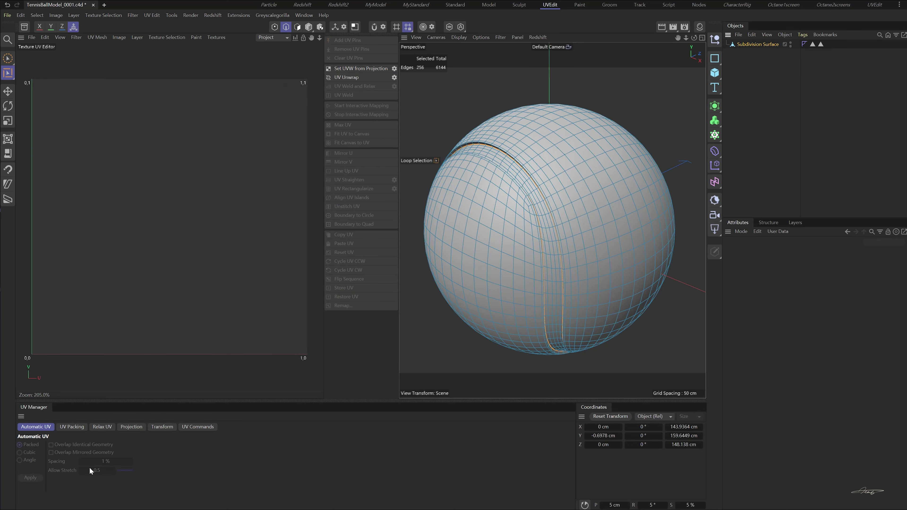
{"action": "left_click", "coordinate": [341, 77]}
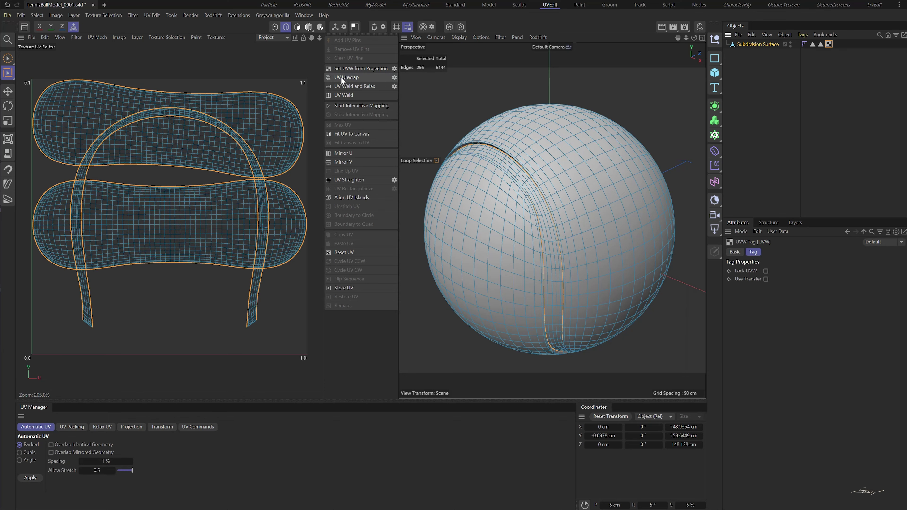
Step: Move the seam strip's UV island below the two panel islands and scale it down
{"action": "left_click", "coordinate": [297, 27]}
{"action": "key", "text": "e"}
{"action": "double_click", "coordinate": [258, 275]}
{"action": "left_click_drag", "start_coordinate": [258, 274], "coordinate": [169, 376]}
{"action": "left_click", "coordinate": [8, 139]}
{"action": "left_click_drag", "start_coordinate": [119, 386], "coordinate": [285, 283]}
Step: Rotate and reposition the two large panel UV islands so they sit level, one above the other, in the upper UV space
{"action": "double_click", "coordinate": [255, 137]}
{"action": "key", "text": "r"}
{"action": "left_click_drag", "start_coordinate": [126, 108], "coordinate": [182, 170]}
{"action": "double_click", "coordinate": [193, 206]}
{"action": "key", "text": "e"}
{"action": "left_click_drag", "start_coordinate": [238, 144], "coordinate": [200, 112]}
{"action": "double_click", "coordinate": [256, 139]}
Step: Turn the seam strip's UV island a quarter turn and place it beneath the two panel islands
{"action": "key", "text": "r"}
{"action": "double_click", "coordinate": [222, 297]}
{"action": "left_click_drag", "start_coordinate": [215, 332], "coordinate": [158, 277]}
{"action": "key", "text": "e"}
{"action": "left_click_drag", "start_coordinate": [303, 297], "coordinate": [202, 336]}
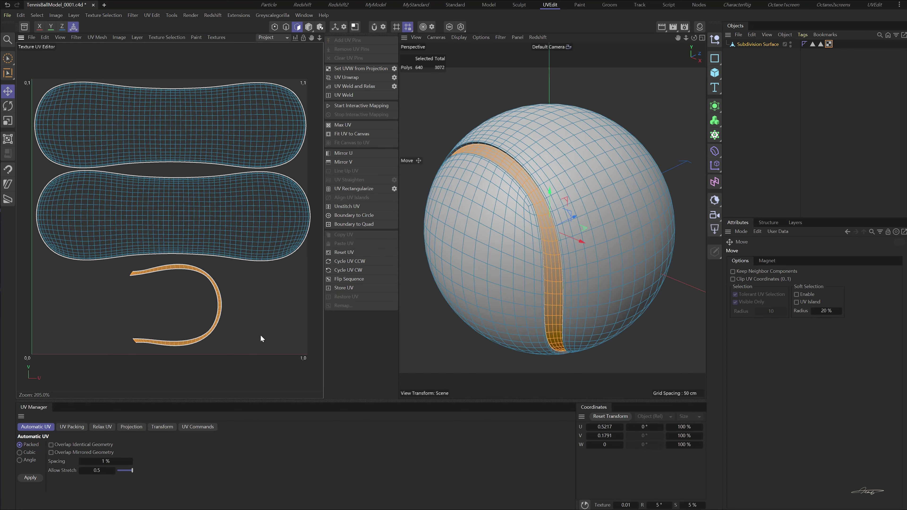
{"action": "double_click", "coordinate": [262, 225]}
{"action": "left_click", "coordinate": [277, 139]}
Step: Create a new 2048 × 2048 pixel texture named TennisBallUV
{"action": "left_click", "coordinate": [31, 37]}
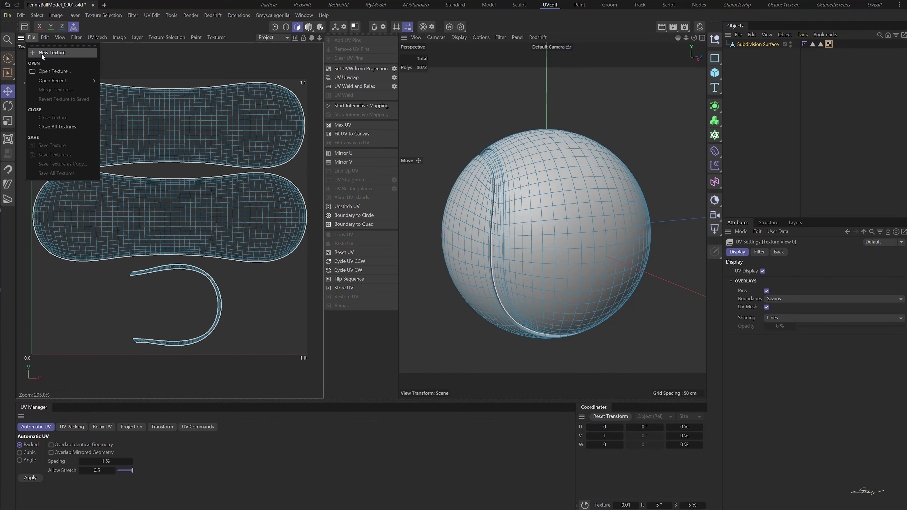
{"action": "left_click", "coordinate": [41, 55]}
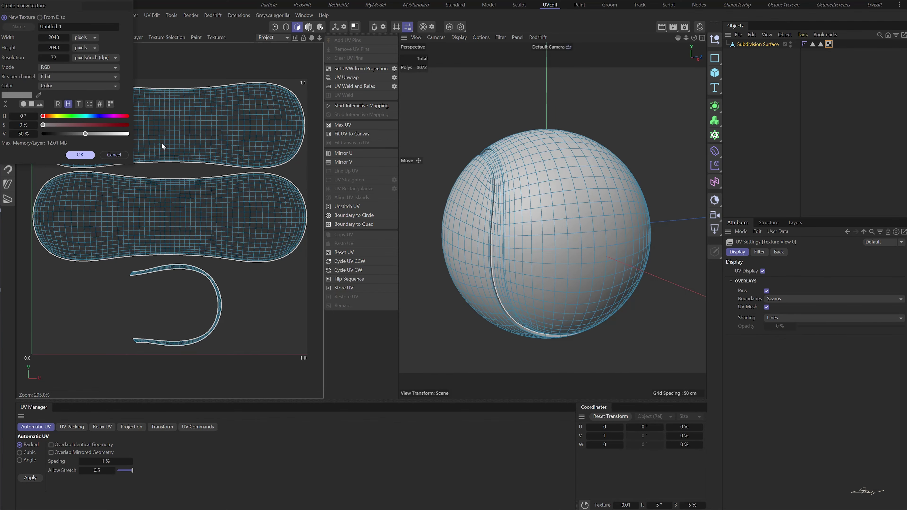
{"action": "left_click", "coordinate": [79, 26]}
{"action": "type", "text": "TennisBallUV"}
{"action": "left_click", "coordinate": [80, 154]}
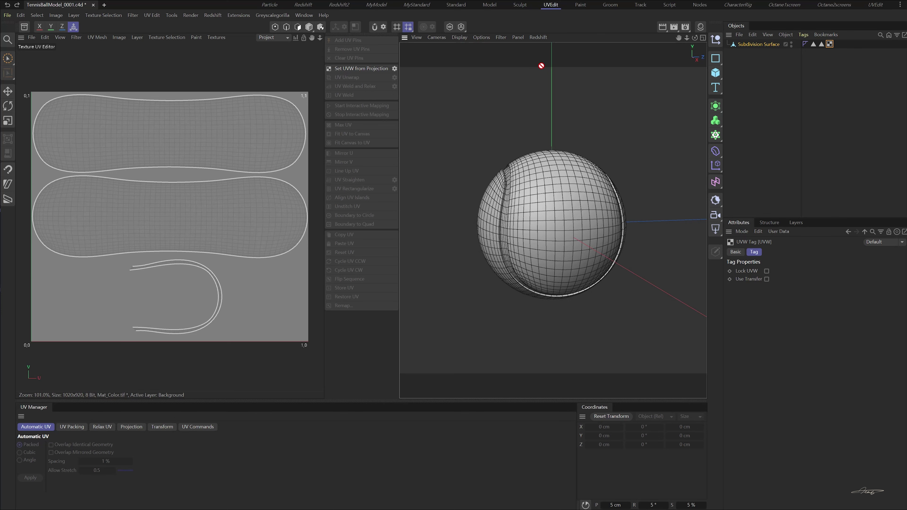
Step: In the Paint layout, run the BodyPaint 3D Setup Wizard on the ball in Single Material Mode without recalculating UVs
{"action": "left_click", "coordinate": [579, 6]}
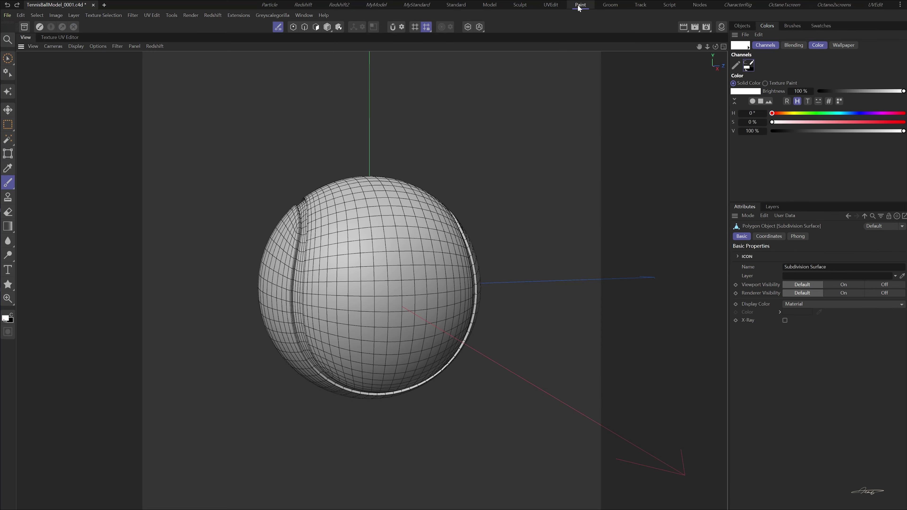
{"action": "left_click", "coordinate": [5, 93]}
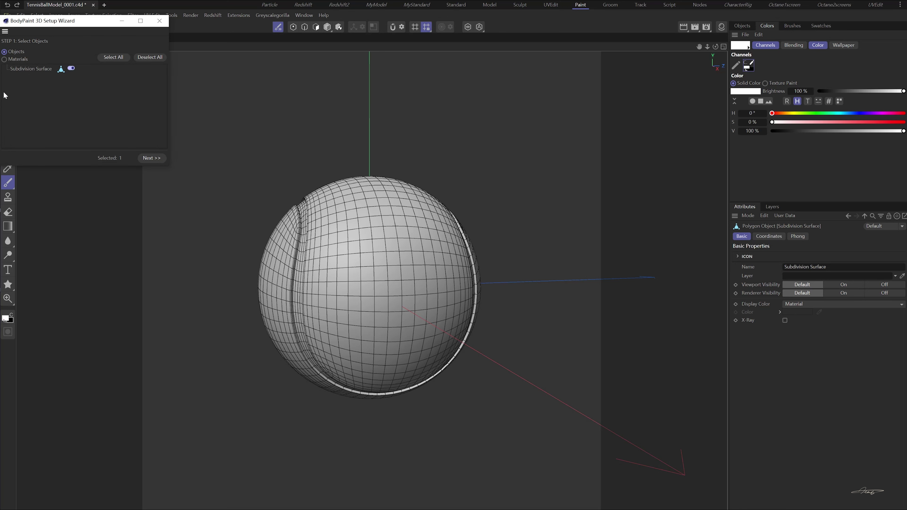
{"action": "left_click", "coordinate": [146, 158]}
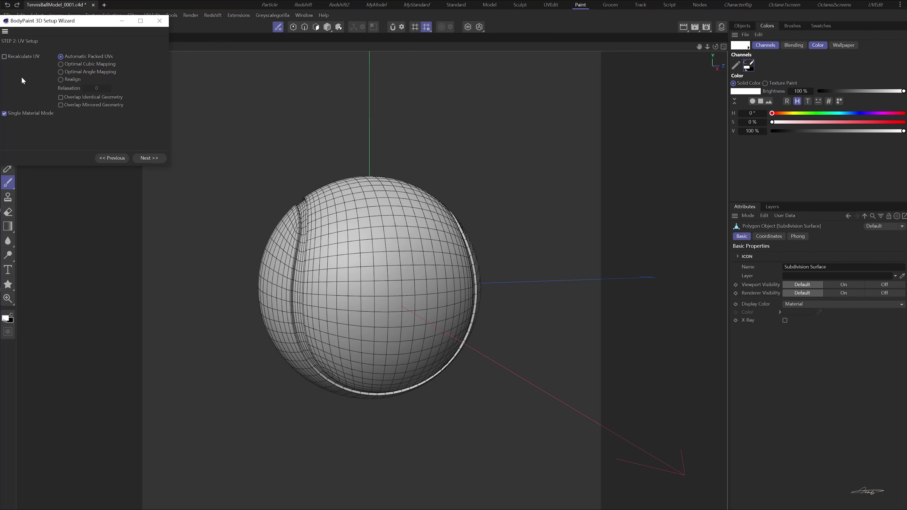
{"action": "left_click", "coordinate": [150, 158]}
{"action": "left_click", "coordinate": [149, 158]}
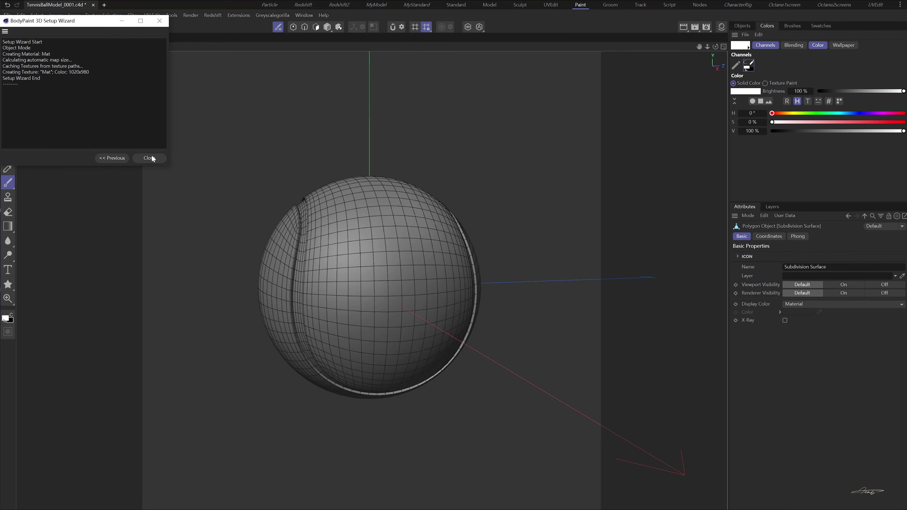
{"action": "left_click", "coordinate": [150, 158]}
Step: Paint a white upward arrow with the word "Logo" above it on the ball's large panel using the Brush
{"action": "left_click", "coordinate": [12, 186]}
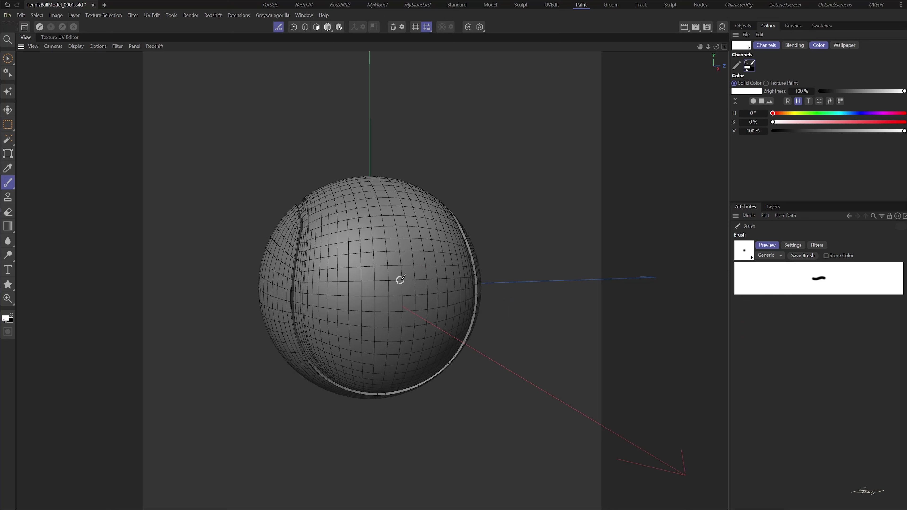
{"action": "left_click_drag", "start_coordinate": [402, 272], "coordinate": [404, 331]}
{"action": "left_click_drag", "start_coordinate": [377, 285], "coordinate": [432, 276]}
{"action": "mouse_move", "coordinate": [354, 230]}
{"action": "left_mouse_down"}
{"action": "mouse_move", "coordinate": [382, 255]}
{"action": "mouse_move", "coordinate": [392, 234]}
{"action": "mouse_move", "coordinate": [411, 254]}
{"action": "mouse_move", "coordinate": [444, 239]}
{"action": "left_mouse_up"}
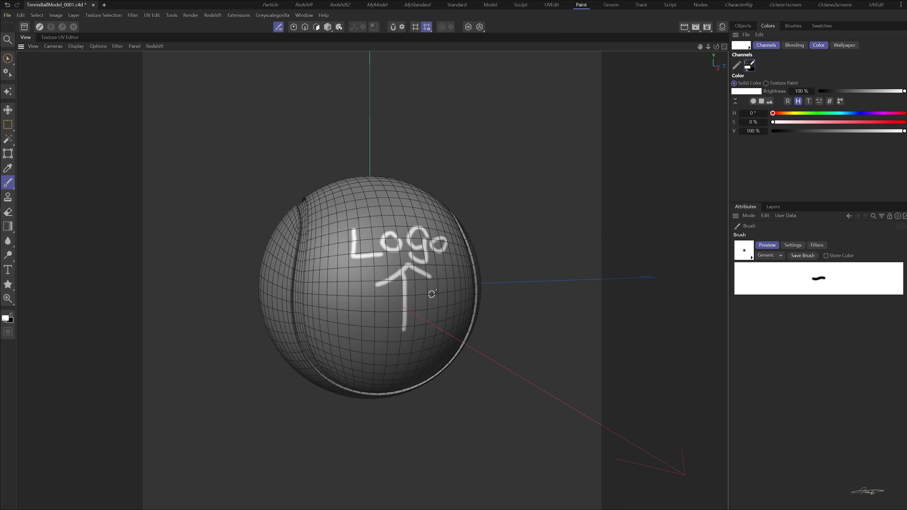
Step: Paint a long white arrow with the word "Text" above it near the other end of the same ball panel
{"action": "scroll", "coordinate": [387, 364], "scroll_direction": "down", "scroll_amount": 1}
{"action": "left_click_drag", "start_coordinate": [357, 404], "coordinate": [518, 409], "text": "alt"}
{"action": "mouse_move", "coordinate": [318, 298]}
{"action": "left_mouse_down"}
{"action": "mouse_move", "coordinate": [425, 301]}
{"action": "mouse_move", "coordinate": [408, 306]}
{"action": "left_mouse_up"}
{"action": "left_click_drag", "start_coordinate": [324, 263], "coordinate": [351, 260]}
{"action": "left_click_drag", "start_coordinate": [345, 261], "coordinate": [344, 284]}
{"action": "left_click_drag", "start_coordinate": [358, 277], "coordinate": [372, 279]}
{"action": "mouse_move", "coordinate": [378, 267]}
{"action": "left_mouse_down"}
{"action": "mouse_move", "coordinate": [390, 279]}
{"action": "mouse_move", "coordinate": [376, 280]}
{"action": "left_mouse_up"}
{"action": "mouse_move", "coordinate": [391, 265]}
{"action": "left_mouse_down"}
{"action": "mouse_move", "coordinate": [408, 262]}
{"action": "mouse_move", "coordinate": [411, 276]}
{"action": "left_mouse_up"}
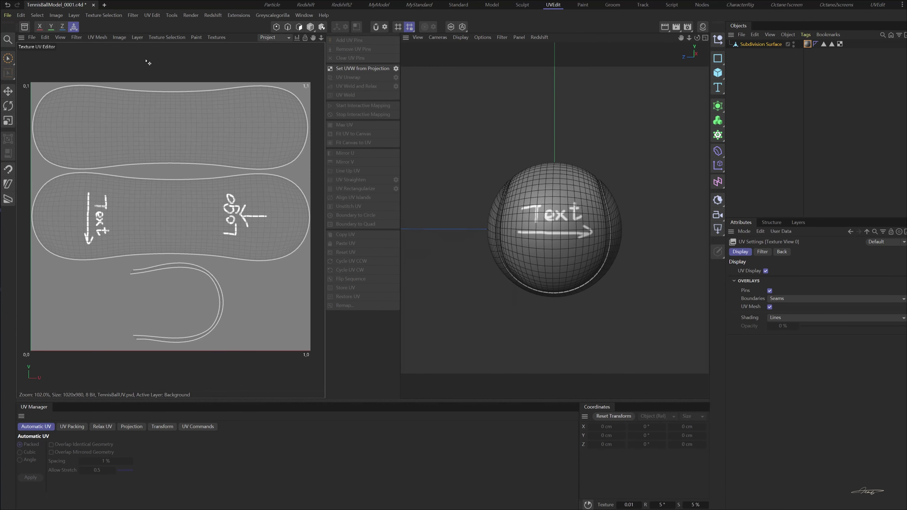
Step: Create a UV mesh layer in the TennisBallUV texture and save the texture
{"action": "left_click", "coordinate": [98, 39]}
{"action": "left_click", "coordinate": [97, 39]}
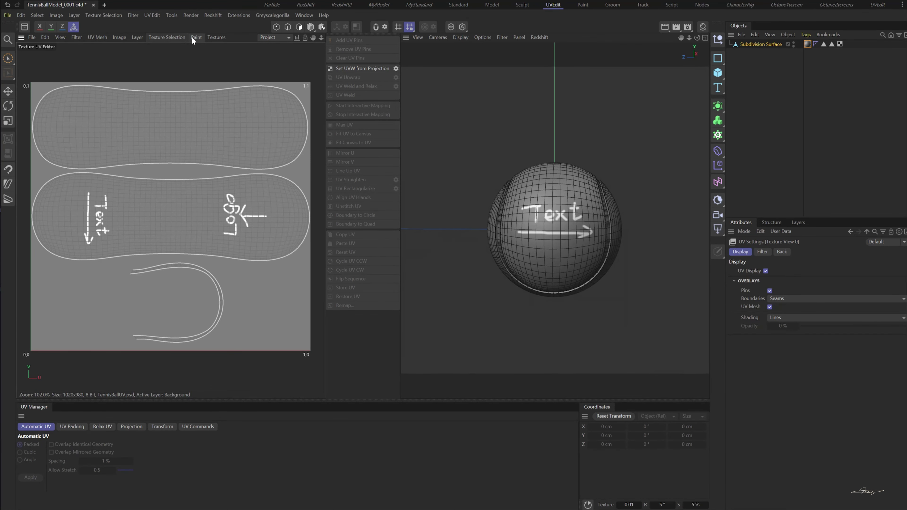
{"action": "left_click", "coordinate": [138, 38]}
{"action": "left_click", "coordinate": [168, 213]}
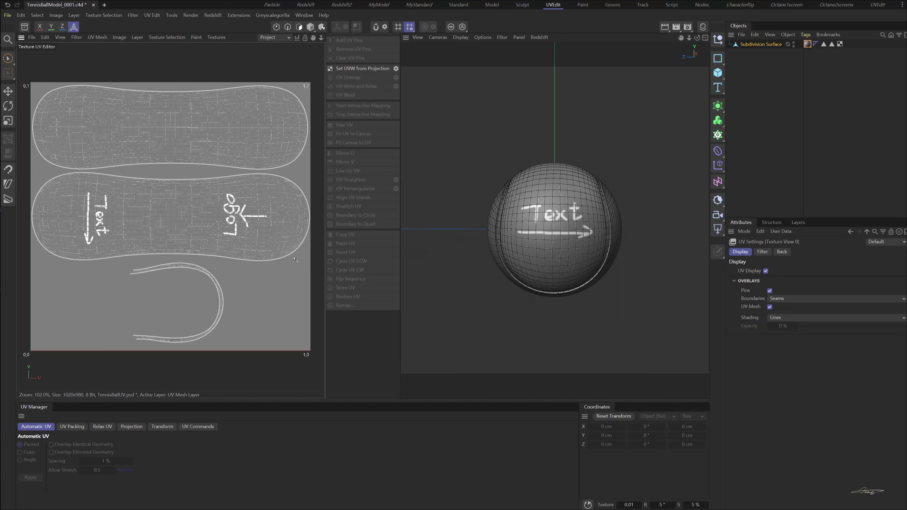
{"action": "left_click", "coordinate": [32, 37]}
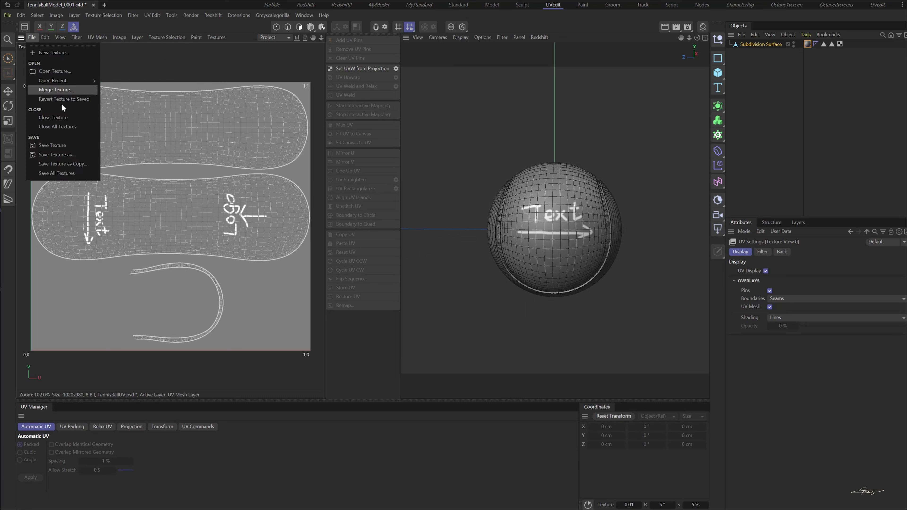
{"action": "left_click", "coordinate": [61, 146]}
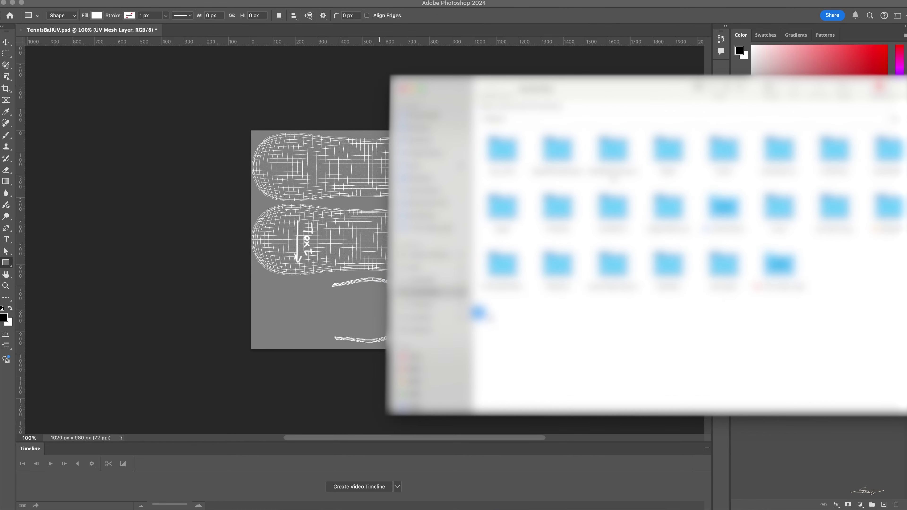
Step: In Photoshop, place the NJ_Text_Logo and Logo_Alpha-1 images into TennisBallUV.psd
{"action": "double_click", "coordinate": [722, 279]}
{"action": "scroll", "coordinate": [829, 309], "scroll_direction": "down", "scroll_amount": 5}
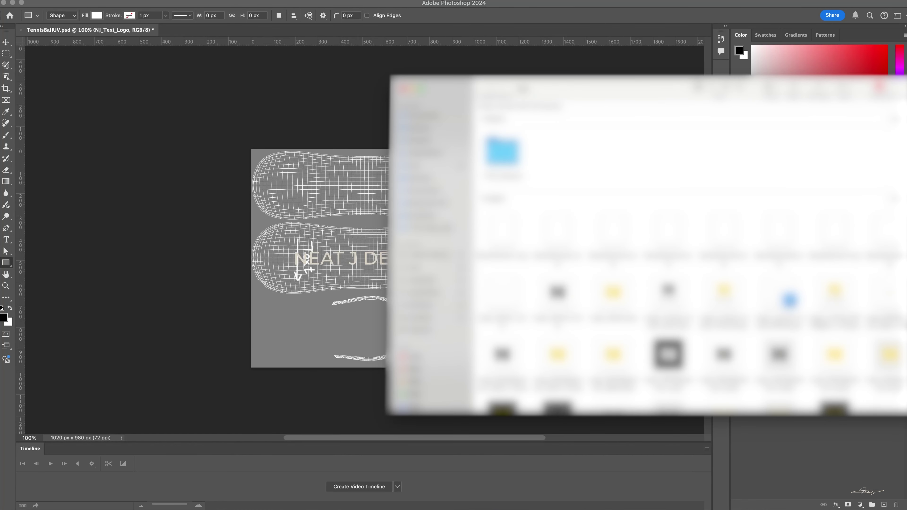
{"action": "left_click_drag", "start_coordinate": [502, 296], "coordinate": [377, 296]}
Step: Rotate Logo_Alpha-1 by -90°, shrink it to about 79 × 75 px and position it at the painted Logo guide
{"action": "left_click", "coordinate": [806, 367]}
{"action": "key", "text": "super+t"}
{"action": "left_click_drag", "start_coordinate": [484, 372], "coordinate": [477, 138], "text": "shift"}
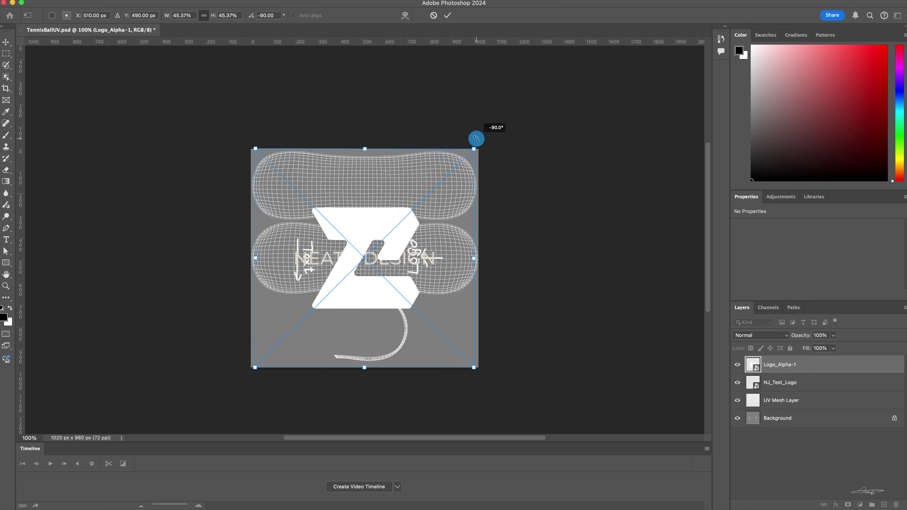
{"action": "left_click_drag", "start_coordinate": [365, 236], "coordinate": [415, 237]}
{"action": "left_click_drag", "start_coordinate": [524, 150], "coordinate": [412, 218], "text": "alt"}
{"action": "left_click_drag", "start_coordinate": [416, 264], "coordinate": [435, 264]}
{"action": "key", "text": "Return"}
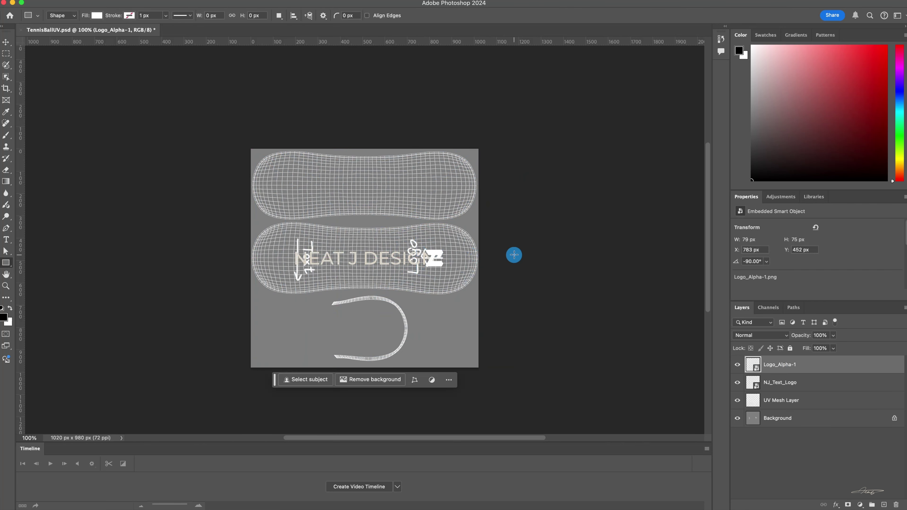
{"action": "key", "text": "super+t"}
{"action": "key", "text": "shift+Left"}
{"action": "key", "text": "shift+Left"}
{"action": "key", "text": "shift+Left"}
{"action": "key", "text": "Return"}
Step: Rotate NJ_Text_Logo a quarter turn clockwise, shrink it to about 186 px long and place it over the painted Text guide
{"action": "left_click", "coordinate": [795, 384]}
{"action": "key", "text": "super+t"}
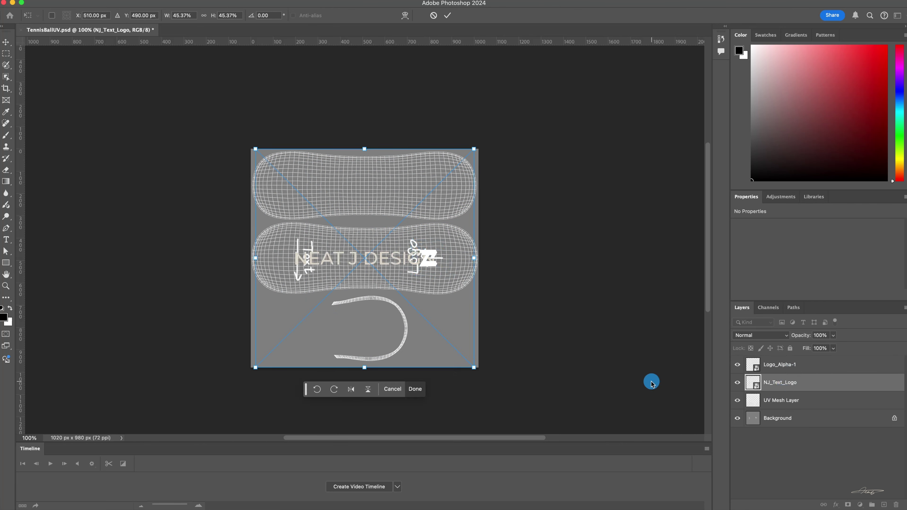
{"action": "left_click_drag", "start_coordinate": [474, 150], "coordinate": [301, 299]}
{"action": "left_click_drag", "start_coordinate": [316, 374], "coordinate": [303, 271], "text": "shift"}
{"action": "key", "text": "Return"}
Step: Hide the UV Mesh Layer and the Background layer
{"action": "key", "text": "super+plus"}
{"action": "left_click", "coordinate": [737, 401]}
{"action": "left_click", "coordinate": [738, 418]}
{"action": "key", "text": "super+minus"}
{"action": "left_click", "coordinate": [737, 420]}
{"action": "left_click", "coordinate": [737, 420]}
Step: Apply a white Color Overlay to the NJ_Text_Logo layer
{"action": "double_click", "coordinate": [844, 383]}
{"action": "left_click", "coordinate": [629, 430]}
{"action": "left_click", "coordinate": [820, 342]}
{"action": "key", "text": "Return"}
{"action": "key", "text": "Return"}
Step: Export the visible logo artwork, replacing the existing file of the same name
{"action": "key", "text": "alt+shift+super+w"}
{"action": "left_click", "coordinate": [735, 444]}
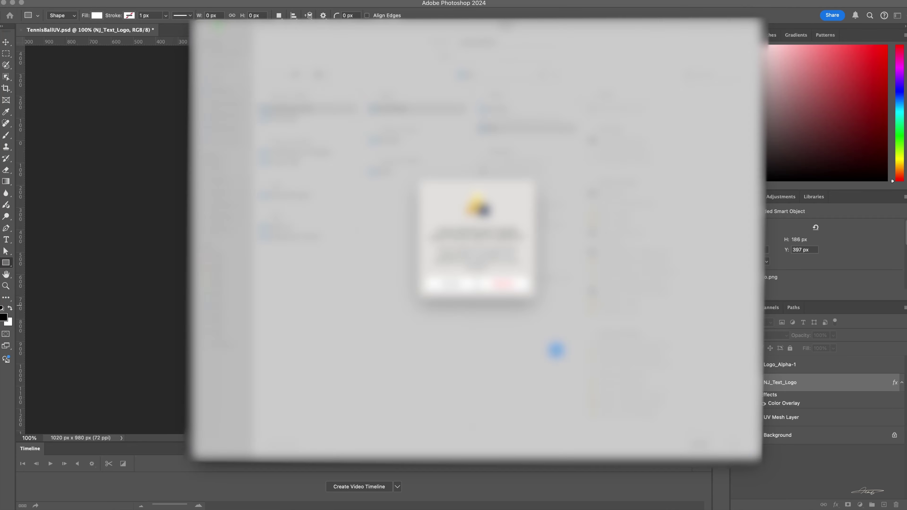
{"action": "left_click", "coordinate": [503, 283]}
Step: Add a black Solid Color fill layer directly above the Background layer
{"action": "left_click", "coordinate": [833, 438]}
{"action": "left_click", "coordinate": [859, 505]}
{"action": "left_click", "coordinate": [853, 276]}
{"action": "left_click", "coordinate": [816, 298]}
Step: Export the white logos on black as a 1020 × 980 px PNG
{"action": "left_click", "coordinate": [275, 188]}
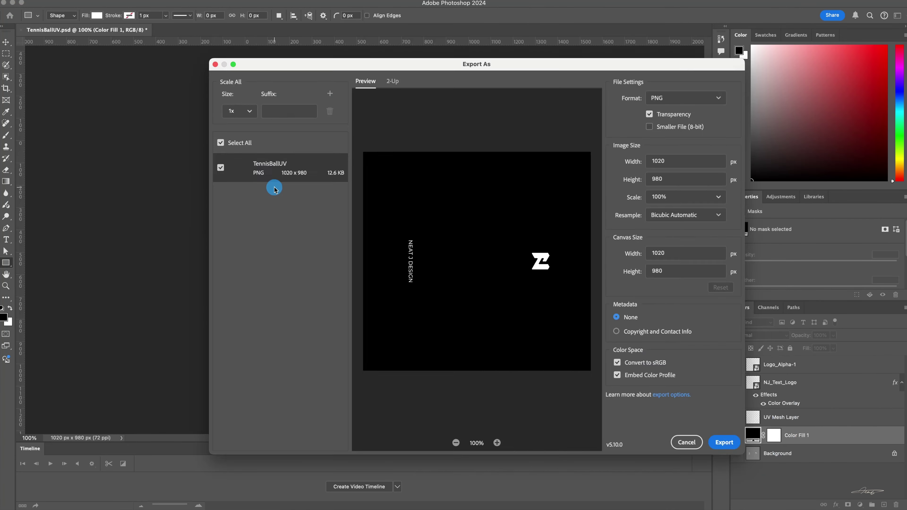
{"action": "left_click", "coordinate": [724, 442]}
{"action": "left_click", "coordinate": [735, 443]}
Step: Draw a white rectangle about 450 × 303 px over the seam strip's UV island, and hide the black fill and UV mesh layers
{"action": "left_click", "coordinate": [738, 418]}
{"action": "left_click", "coordinate": [7, 264]}
{"action": "left_click_drag", "start_coordinate": [315, 287], "coordinate": [415, 355]}
{"action": "left_click", "coordinate": [737, 453]}
{"action": "left_click", "coordinate": [738, 417]}
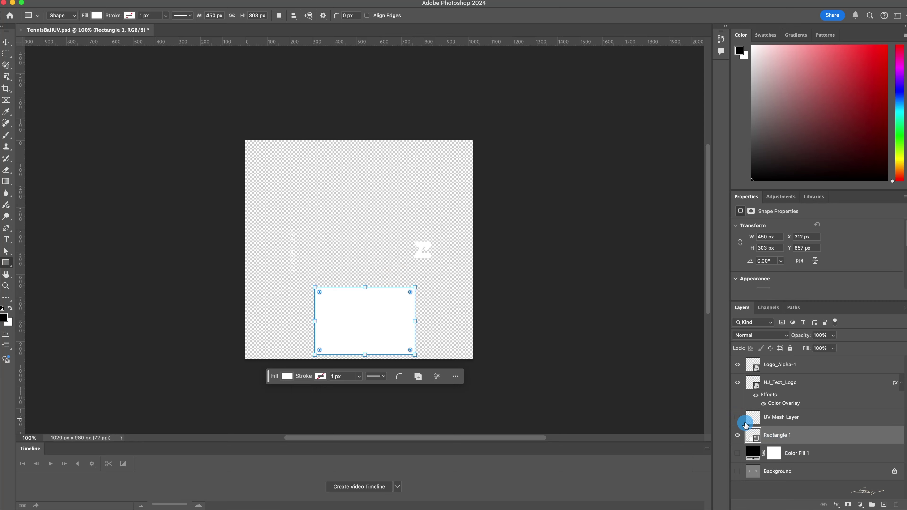
Step: Export the logos and seam rectangle without a background under an edited file name
{"action": "left_click", "coordinate": [830, 364]}
{"action": "key", "text": "alt+shift+super+w"}
{"action": "left_click", "coordinate": [728, 443]}
{"action": "left_click", "coordinate": [515, 44]}
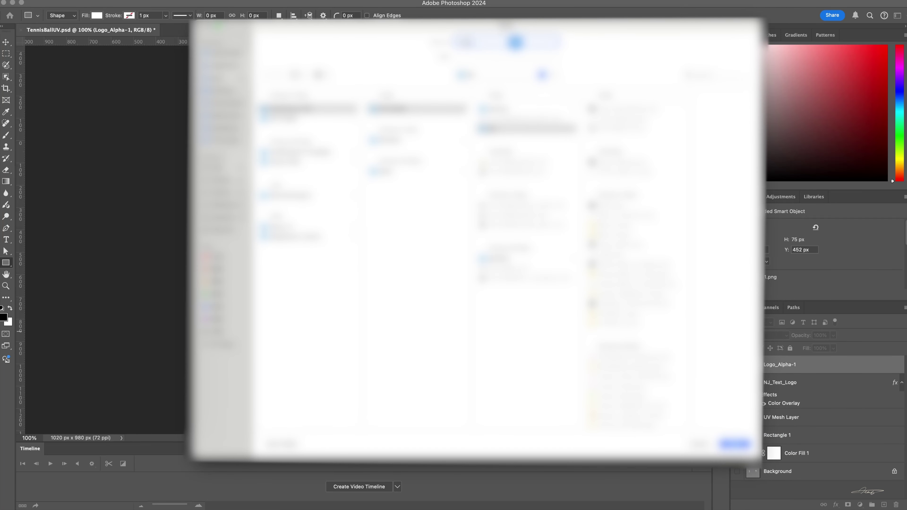
{"action": "left_click", "coordinate": [736, 444]}
Step: Show the Color Fill 1 layer and set its color to white (ffffff)
{"action": "left_click", "coordinate": [735, 454]}
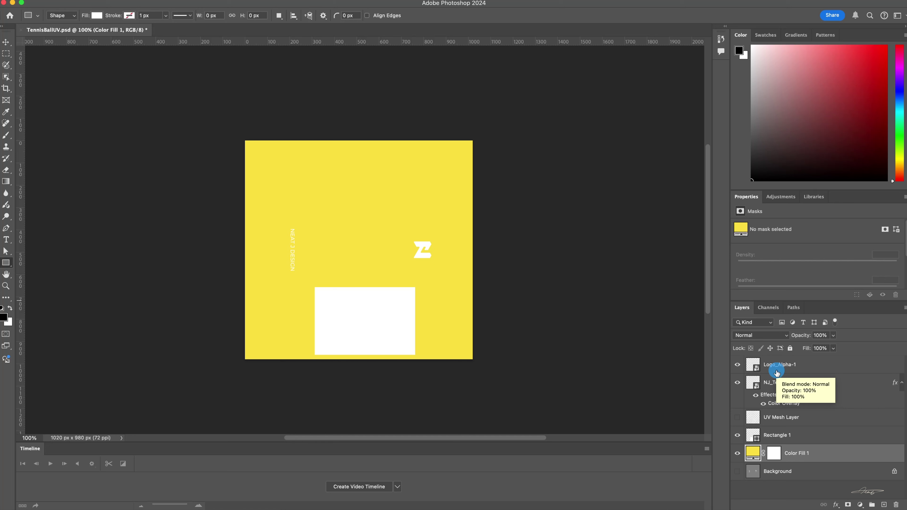
{"action": "double_click", "coordinate": [752, 453]}
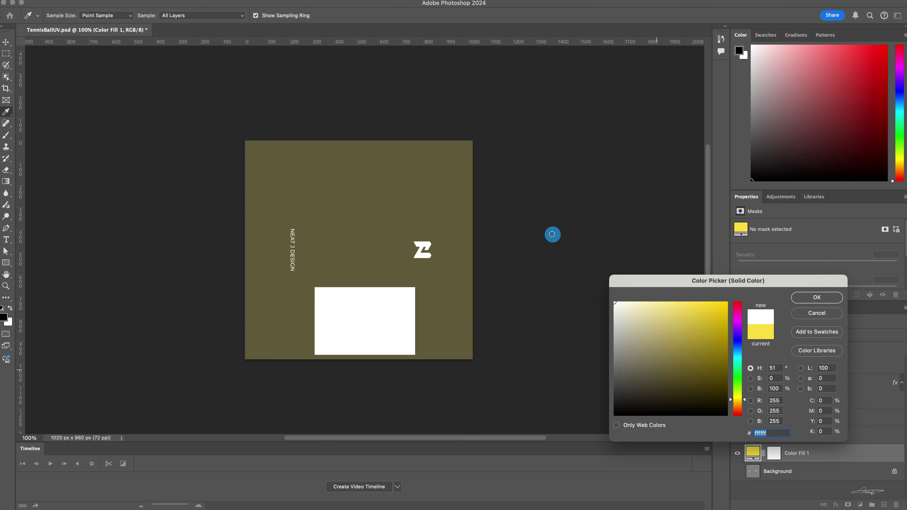
{"action": "left_click", "coordinate": [817, 300]}
Step: Move Rectangle 1 up beside the logo layers and group it with NJ_Text_Logo and Logo_Alpha-1
{"action": "left_click_drag", "start_coordinate": [779, 435], "coordinate": [781, 393]}
{"action": "left_click", "coordinate": [789, 368], "text": "shift"}
{"action": "key", "text": "super+g"}
Step: Apply a Color Overlay in black (000000) to the group of logos and seam rectangle
{"action": "double_click", "coordinate": [816, 367]}
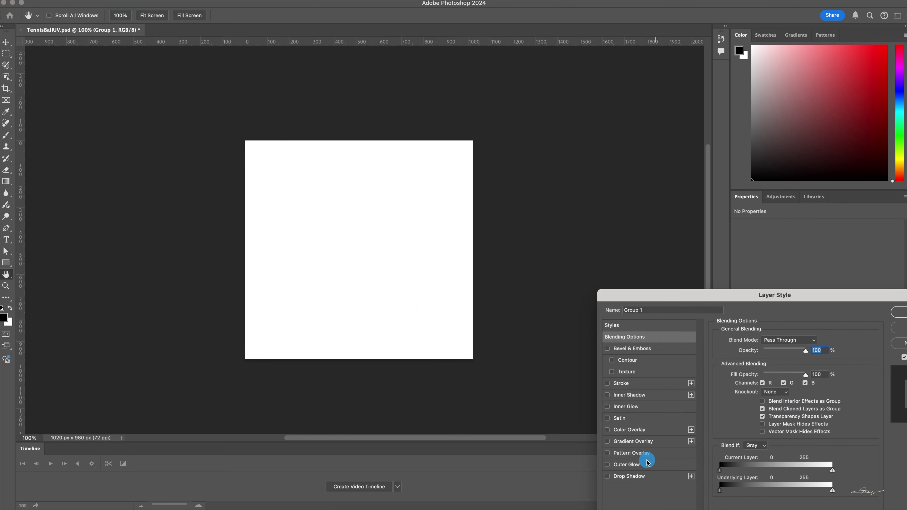
{"action": "left_click", "coordinate": [633, 429]}
{"action": "left_click", "coordinate": [814, 345]}
{"action": "left_click_drag", "start_coordinate": [650, 404], "coordinate": [608, 427]}
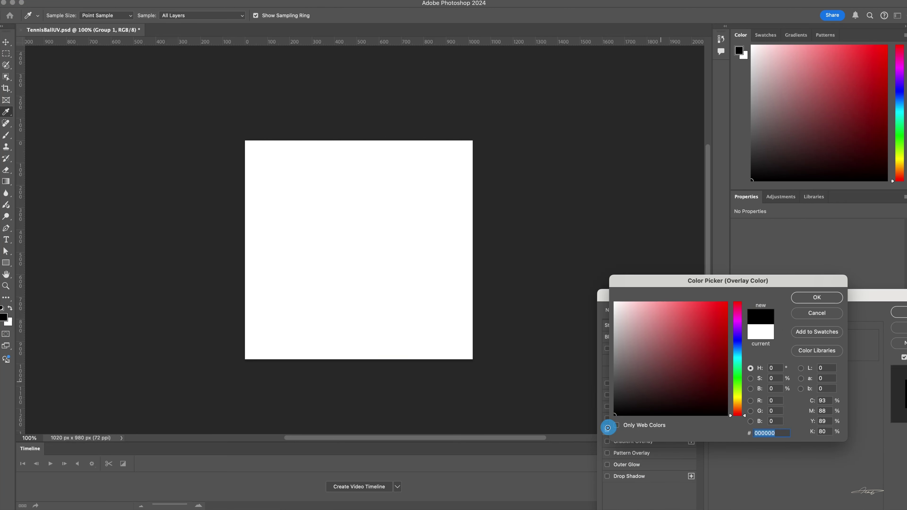
{"action": "left_click", "coordinate": [825, 301]}
{"action": "left_click", "coordinate": [899, 310]}
Step: Export the black-on-white artwork under an edited file name
{"action": "left_click", "coordinate": [728, 436]}
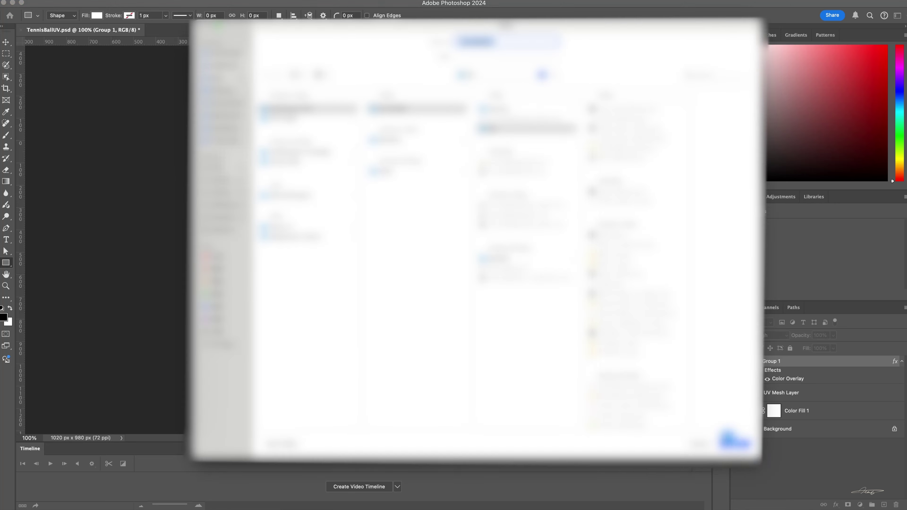
{"action": "left_click", "coordinate": [520, 40]}
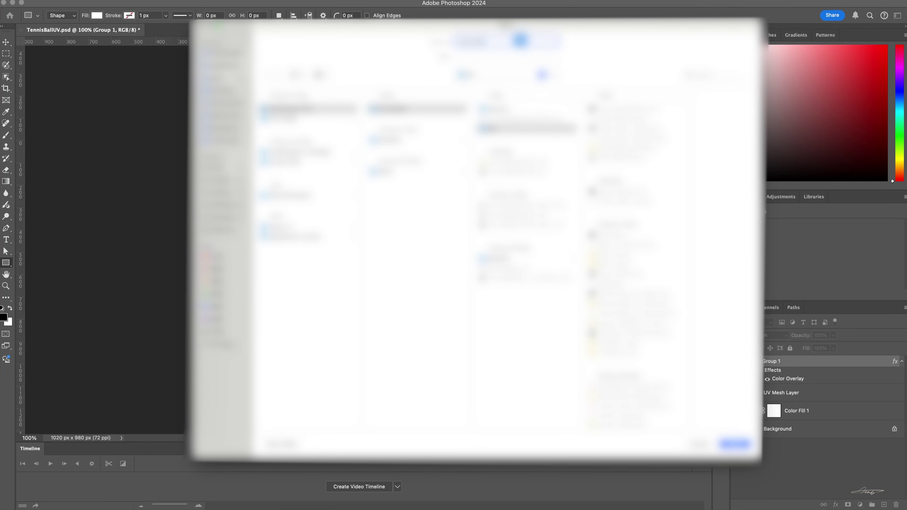
{"action": "left_click", "coordinate": [735, 444]}
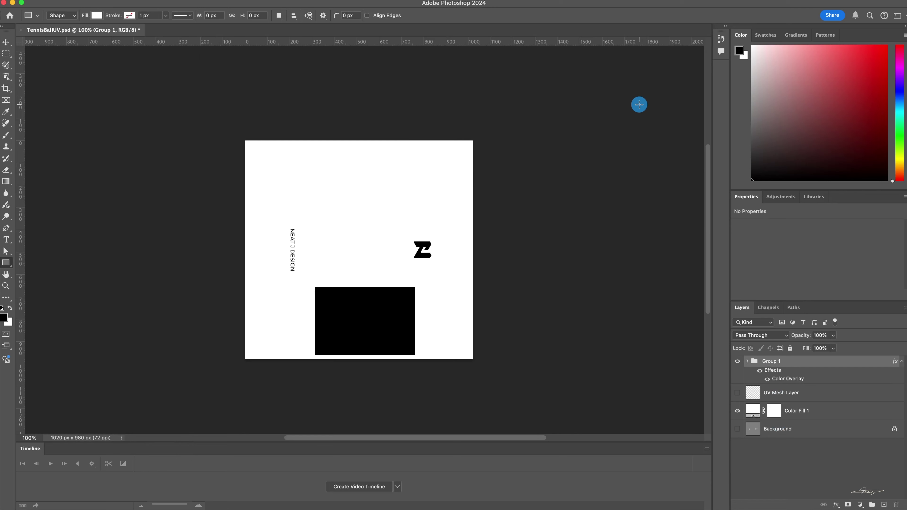
Step: Switch to Cinema 4D and adjust the Environment settings of the RS Dome Light
{"action": "scroll", "coordinate": [638, 97], "scroll_direction": "left", "scroll_amount": 2}
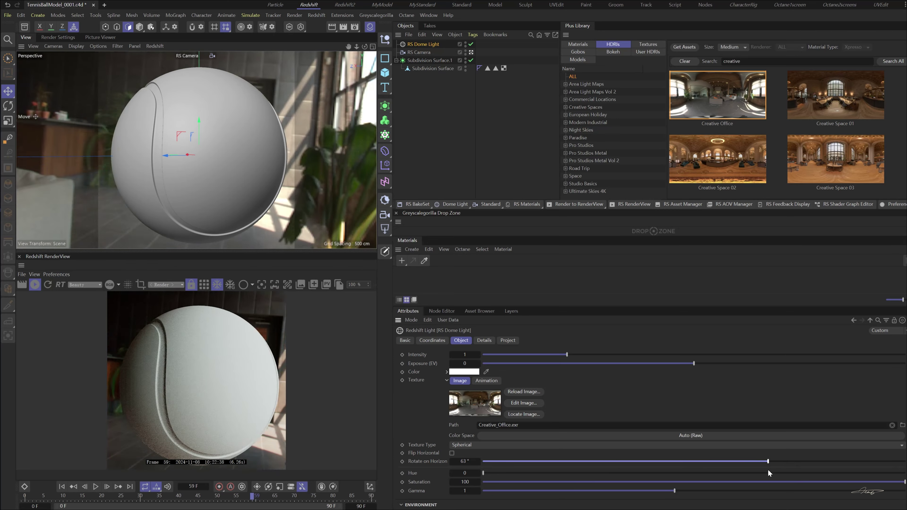
{"action": "scroll", "coordinate": [462, 446], "scroll_direction": "down", "scroll_amount": 3}
{"action": "left_click", "coordinate": [462, 483]}
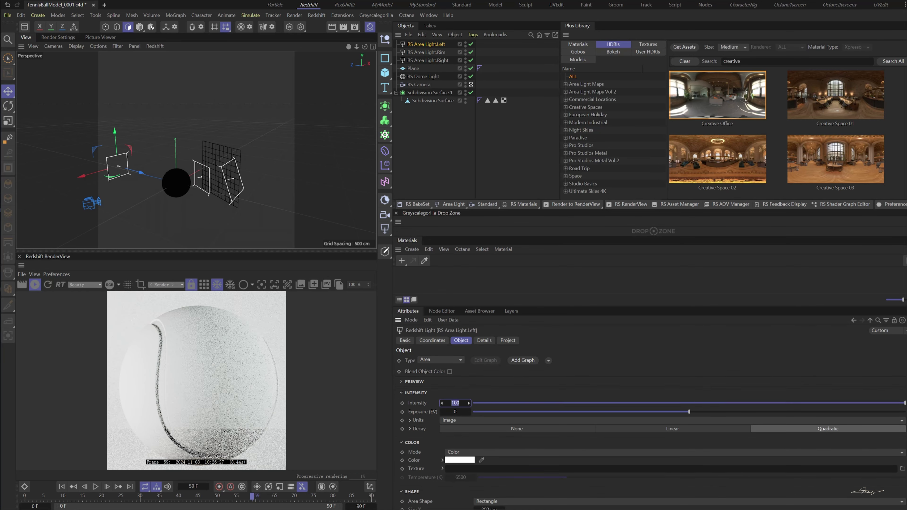
Step: Search the Plus Library's materials for "felt" and restrict the renderer to Redshift
{"action": "left_click", "coordinate": [461, 135]}
{"action": "key", "text": "BackSpace"}
{"action": "key", "text": "BackSpace"}
{"action": "key", "text": "BackSpace"}
{"action": "key", "text": "BackSpace"}
{"action": "key", "text": "BackSpace"}
{"action": "key", "text": "BackSpace"}
{"action": "key", "text": "BackSpace"}
{"action": "key", "text": "BackSpace"}
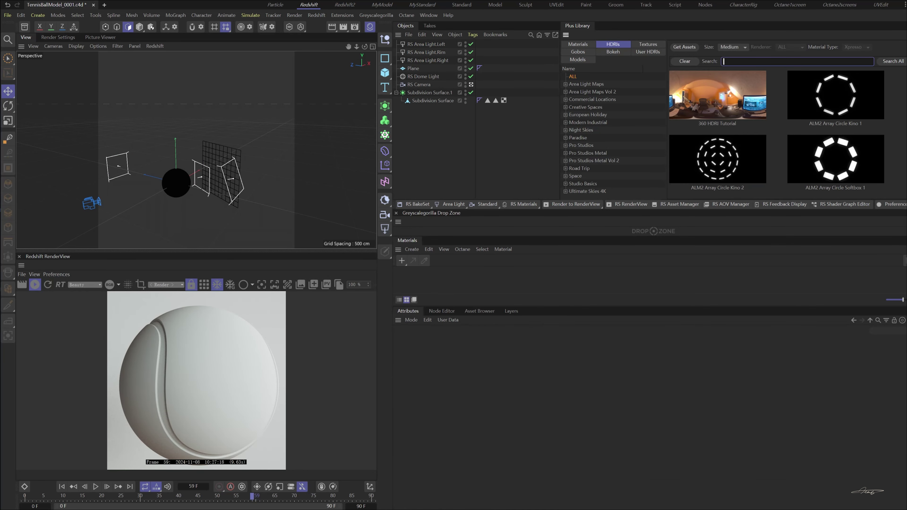
{"action": "left_click", "coordinate": [578, 44]}
{"action": "type", "text": "felt"}
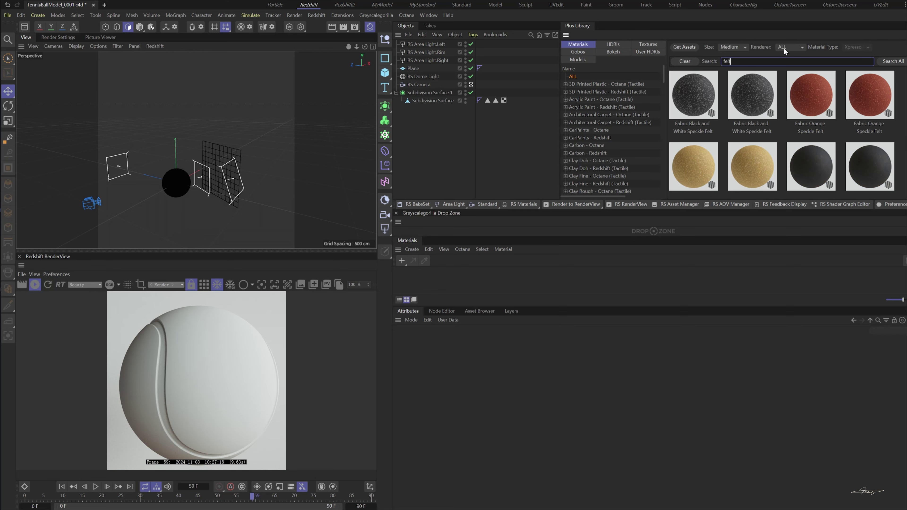
{"action": "left_click", "coordinate": [785, 52]}
{"action": "left_click", "coordinate": [790, 78]}
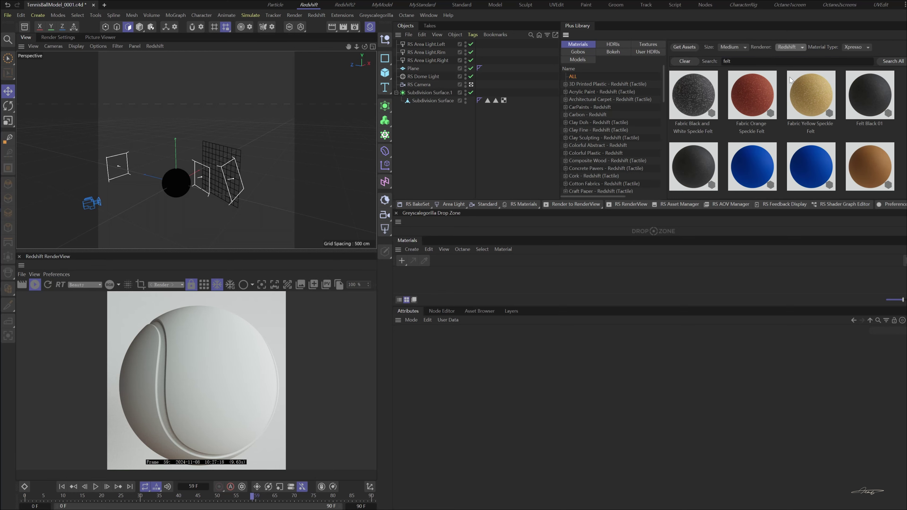
Step: Apply the Felt Green 02 material to the ball's inner Subdivision Surface object
{"action": "scroll", "coordinate": [791, 127], "scroll_direction": "down", "scroll_amount": 3}
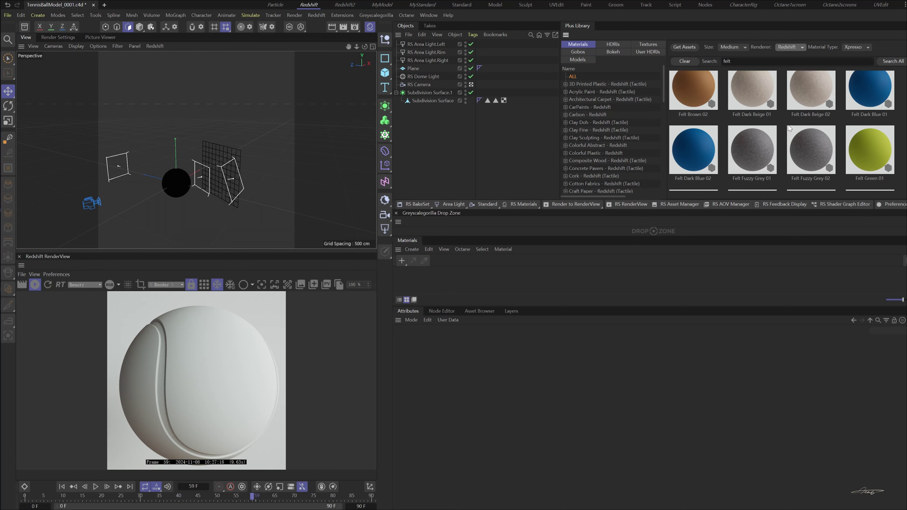
{"action": "scroll", "coordinate": [700, 136], "scroll_direction": "down", "scroll_amount": 1}
{"action": "left_click_drag", "start_coordinate": [695, 125], "coordinate": [450, 101]}
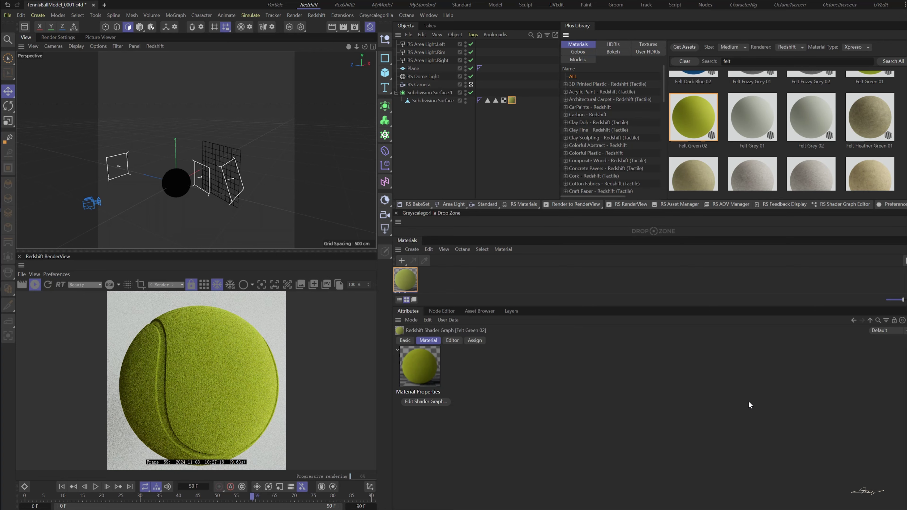
Step: Open the shader graph of the Felt Green 02 material and dock its window alongside the Attributes manager
{"action": "double_click", "coordinate": [405, 285]}
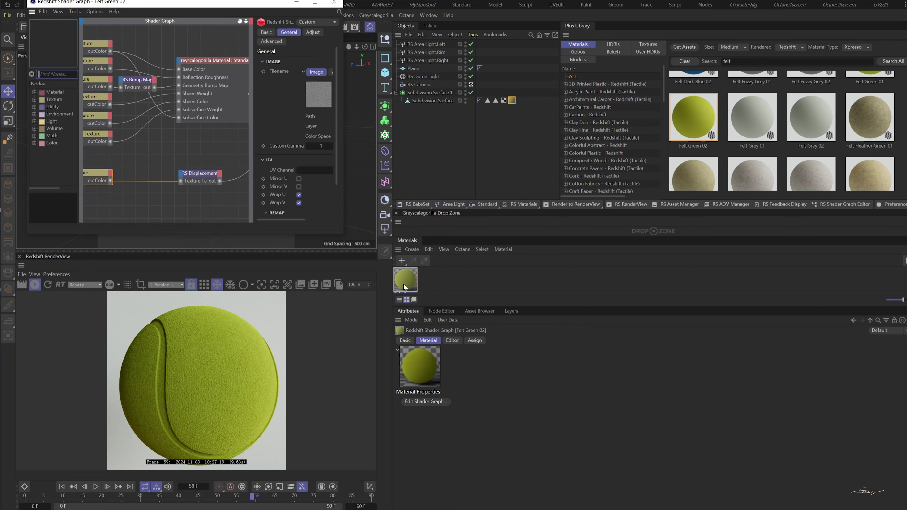
{"action": "left_click_drag", "start_coordinate": [195, 2], "coordinate": [631, 300]}
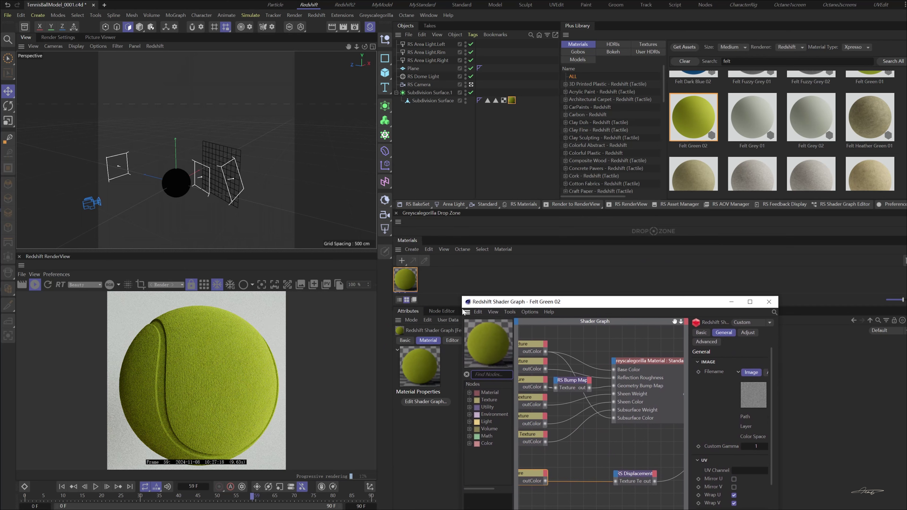
{"action": "left_click_drag", "start_coordinate": [467, 308], "coordinate": [433, 311]}
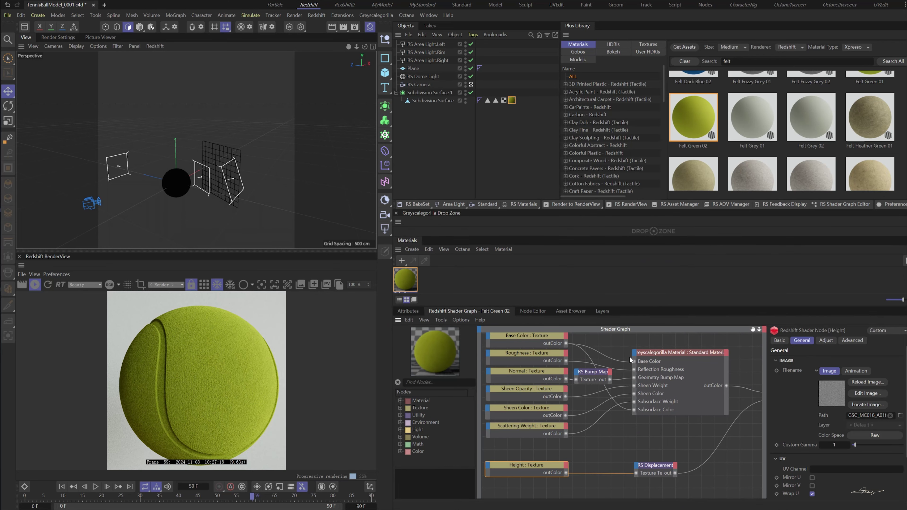
Step: Load the TennisBall_Color image into the Base Color texture node
{"action": "left_click", "coordinate": [543, 337]}
{"action": "scroll", "coordinate": [550, 345], "scroll_direction": "up", "scroll_amount": 2}
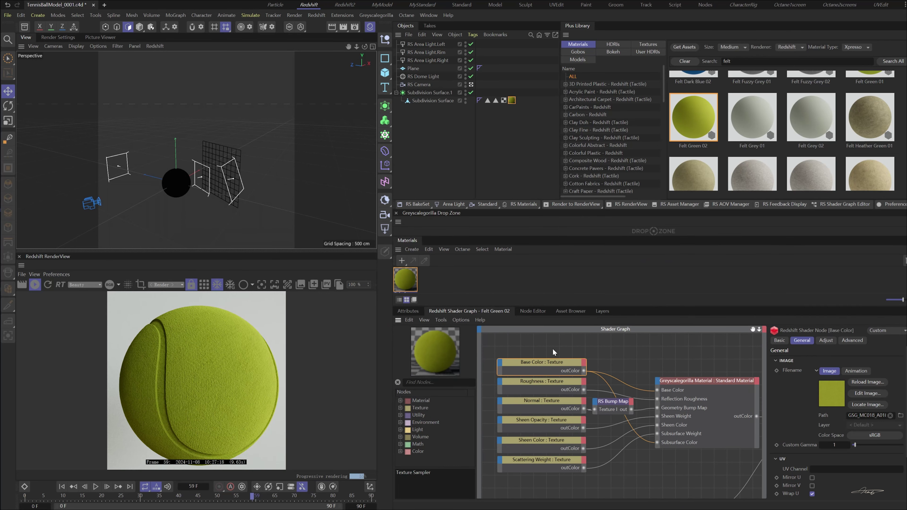
{"action": "left_click", "coordinate": [901, 416]}
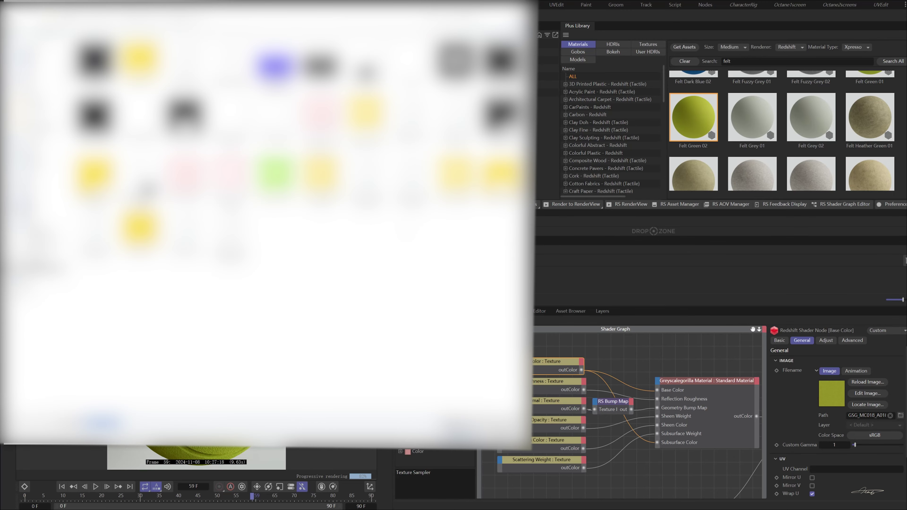
{"action": "double_click", "coordinate": [501, 181]}
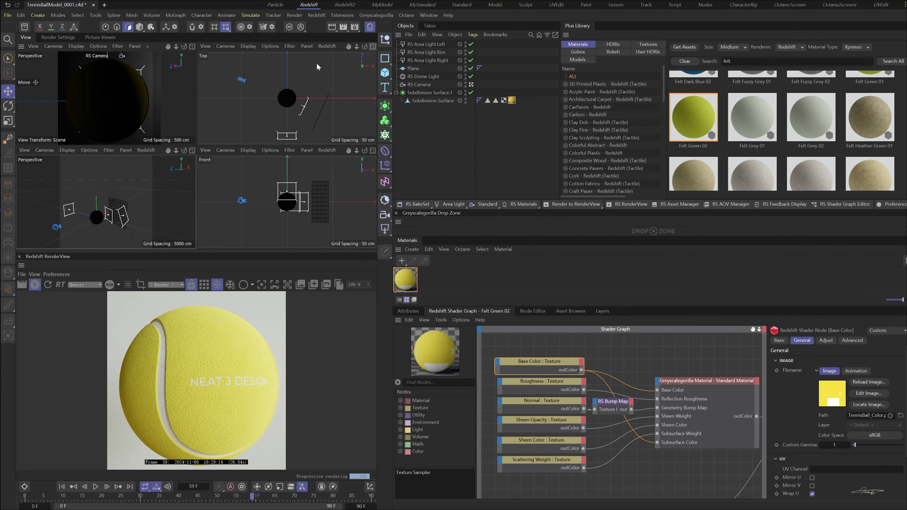
Step: Rotate the ball in the camera view until its logo faces the camera upright
{"action": "middle_click", "coordinate": [193, 148]}
{"action": "left_click_drag", "start_coordinate": [196, 155], "coordinate": [541, 306]}
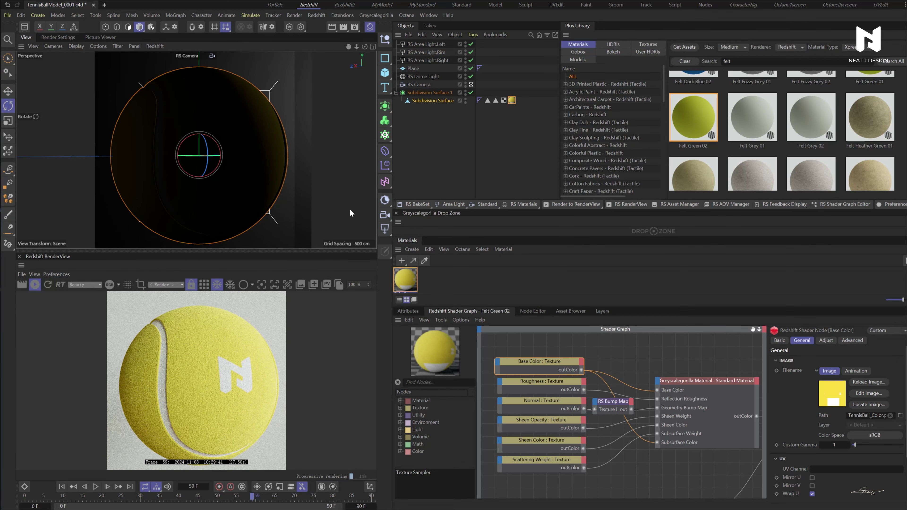
{"action": "left_click_drag", "start_coordinate": [350, 210], "coordinate": [361, 218]}
{"action": "left_click", "coordinate": [483, 259]}
{"action": "left_click", "coordinate": [414, 46]}
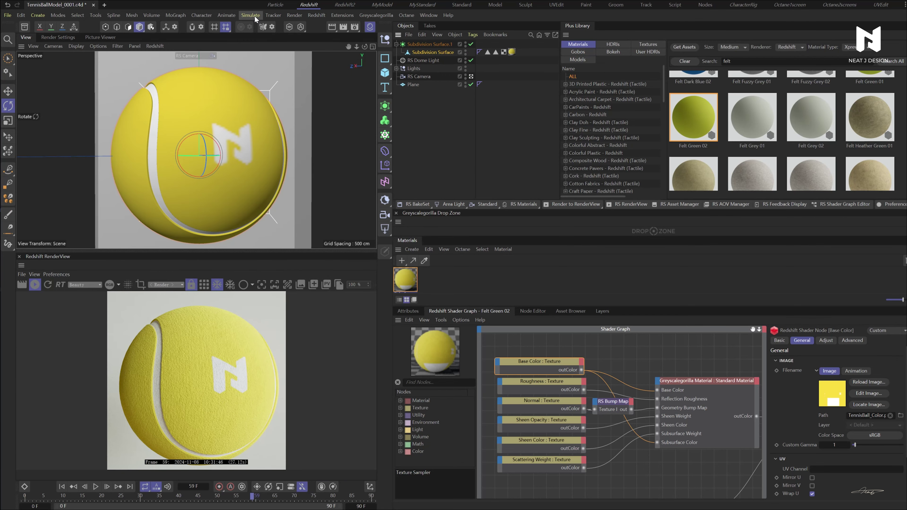
Step: Add a Hair object to the ball's inner Subdivision Surface and set its guide length to 8 cm
{"action": "left_click", "coordinate": [254, 16]}
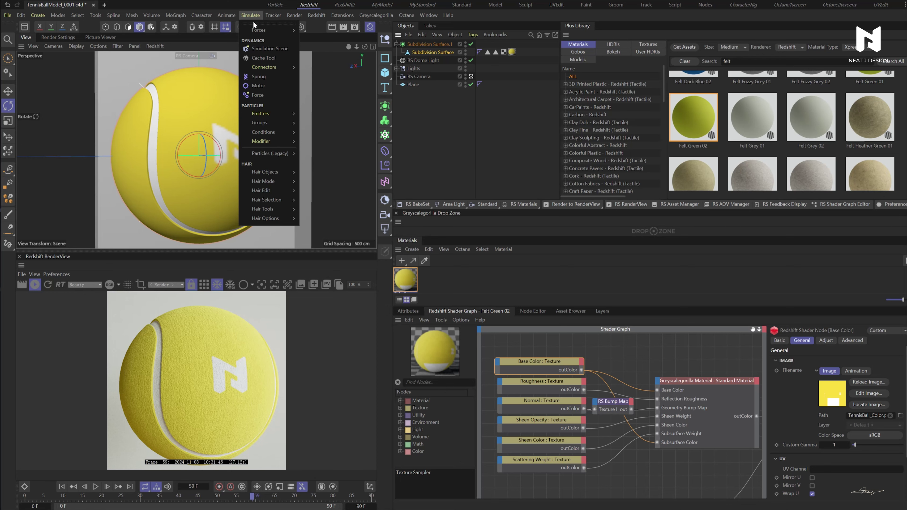
{"action": "left_click", "coordinate": [314, 172]}
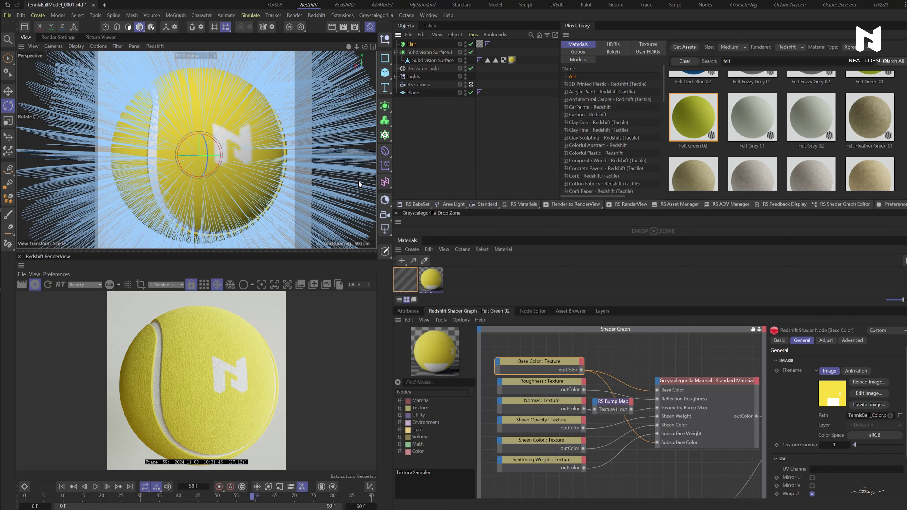
{"action": "left_click", "coordinate": [408, 311]}
{"action": "left_click", "coordinate": [441, 389]}
{"action": "type", "text": "8"}
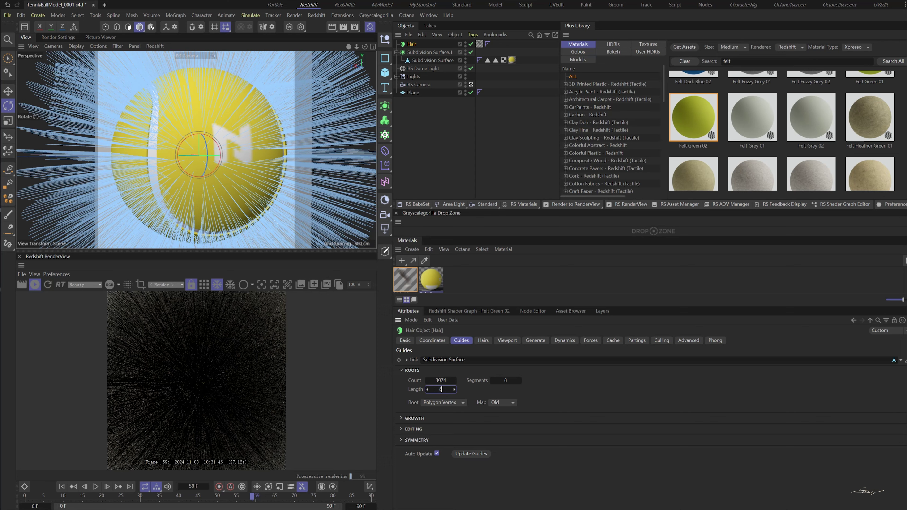
{"action": "key", "text": "Return"}
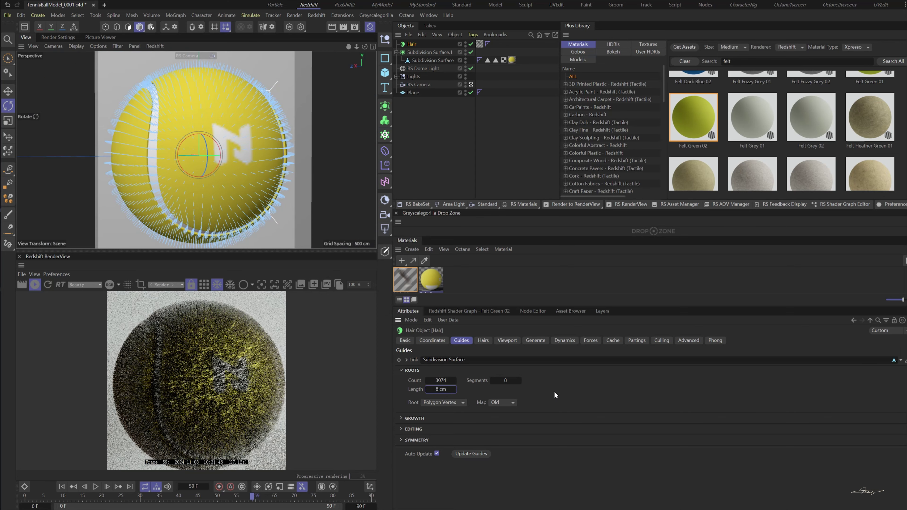
Step: Set the Hair object's viewport preview display to Hair Lines
{"action": "left_click", "coordinate": [506, 340]}
{"action": "left_click", "coordinate": [451, 373]}
{"action": "left_click", "coordinate": [455, 406]}
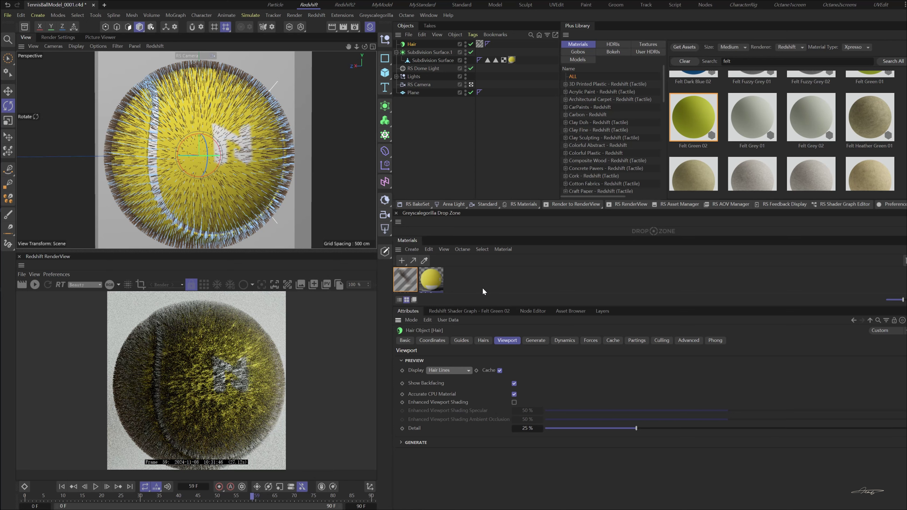
Step: Create a Redshift Principled Hair material and assign it to the Hair object
{"action": "left_click", "coordinate": [316, 15]}
{"action": "mouse_move", "coordinate": [357, 56]}
{"action": "mouse_move", "coordinate": [390, 58]}
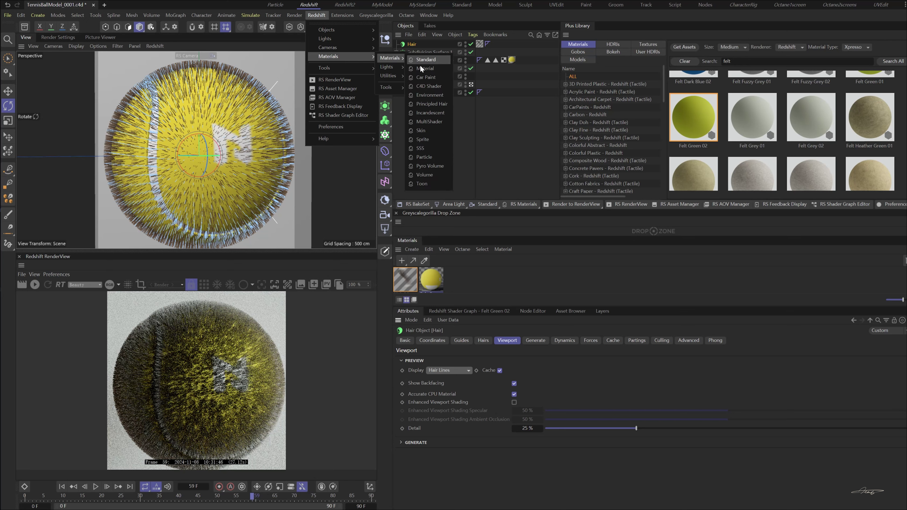
{"action": "left_click", "coordinate": [438, 104]}
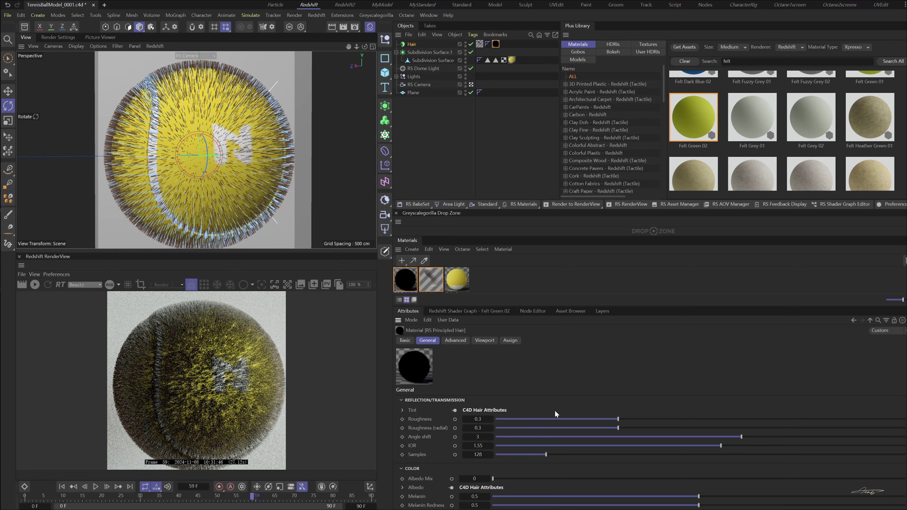
Step: Set the Principled Hair material's Albedo Mix and radial roughness to 1, Roughness to 0.69, and Melanin and Melanin Redness to their minimum
{"action": "left_click_drag", "start_coordinate": [500, 479], "coordinate": [906, 479]}
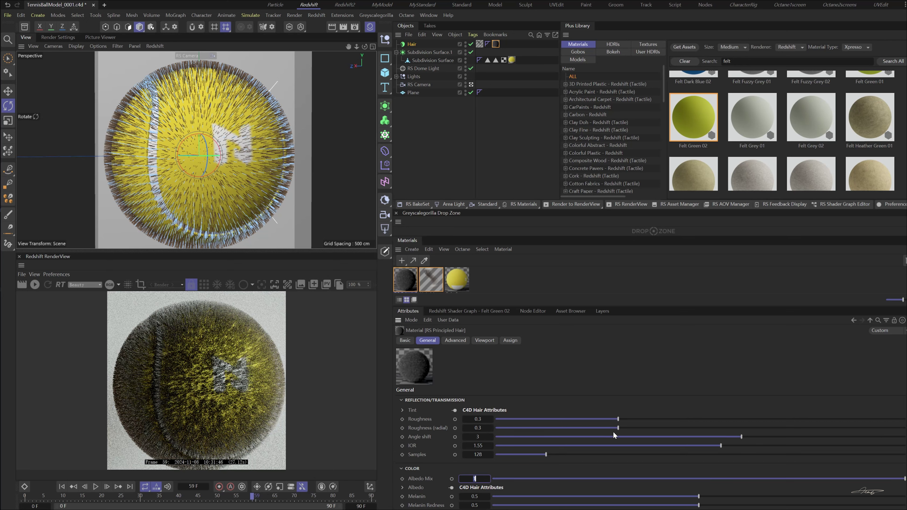
{"action": "left_click_drag", "start_coordinate": [620, 428], "coordinate": [906, 428]}
{"action": "left_click_drag", "start_coordinate": [618, 419], "coordinate": [778, 419]}
{"action": "scroll", "coordinate": [660, 461], "scroll_direction": "down", "scroll_amount": 1}
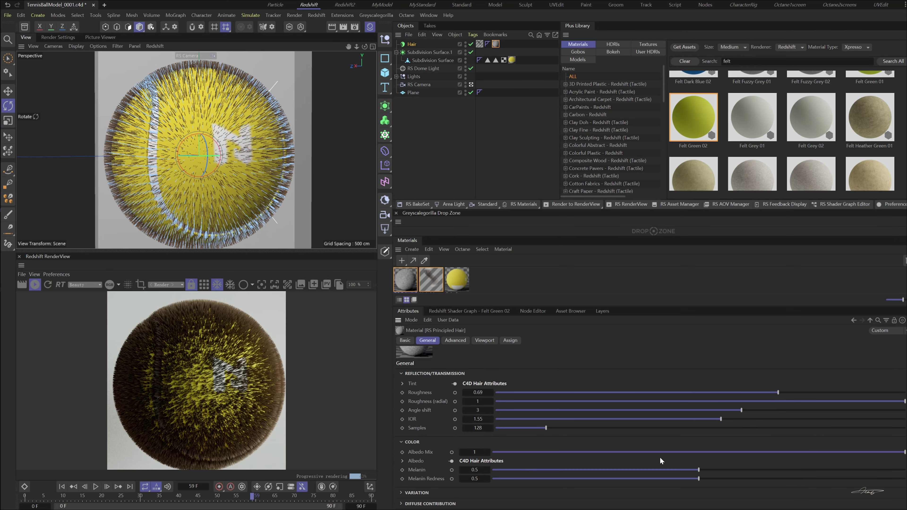
{"action": "left_click_drag", "start_coordinate": [580, 471], "coordinate": [492, 470]}
{"action": "left_click_drag", "start_coordinate": [674, 480], "coordinate": [492, 479]}
Step: Load TennisBall_Color.png as the roots color texture of the Hair Mat material
{"action": "left_click", "coordinate": [480, 43]}
{"action": "double_click", "coordinate": [479, 44]}
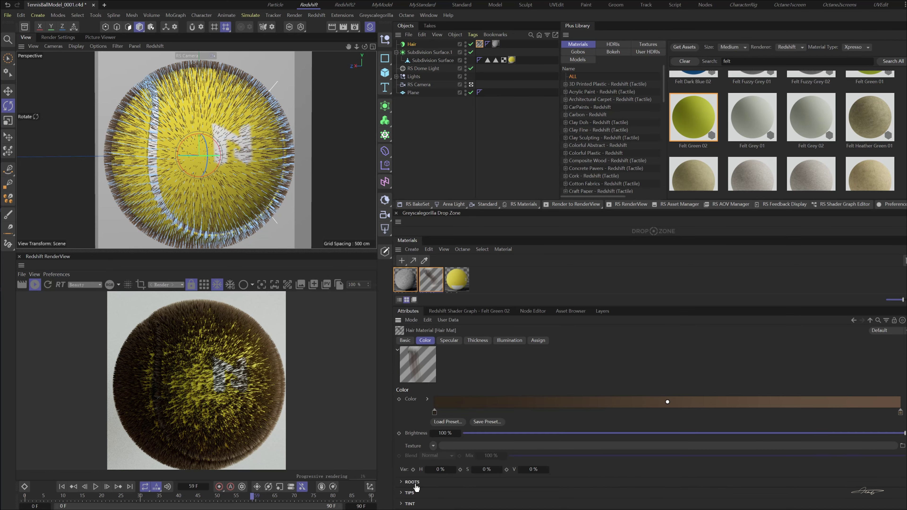
{"action": "left_click", "coordinate": [430, 492]}
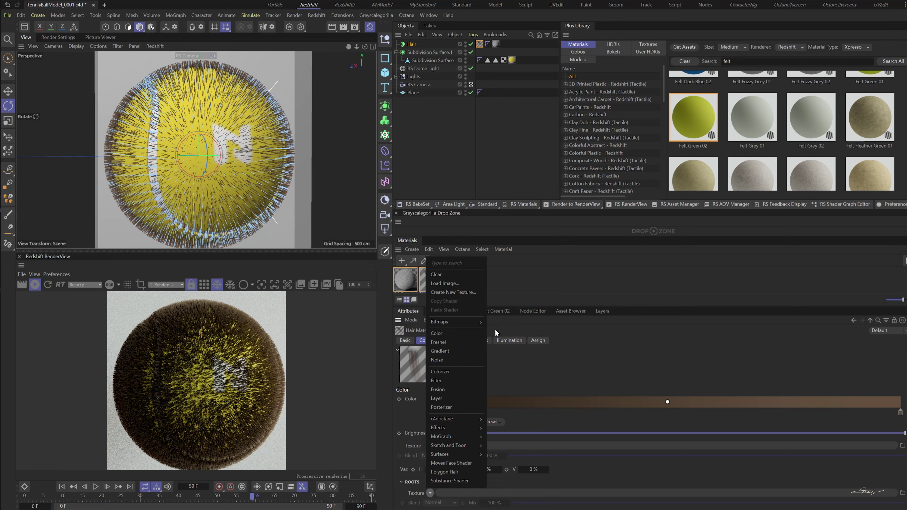
{"action": "left_click", "coordinate": [470, 284]}
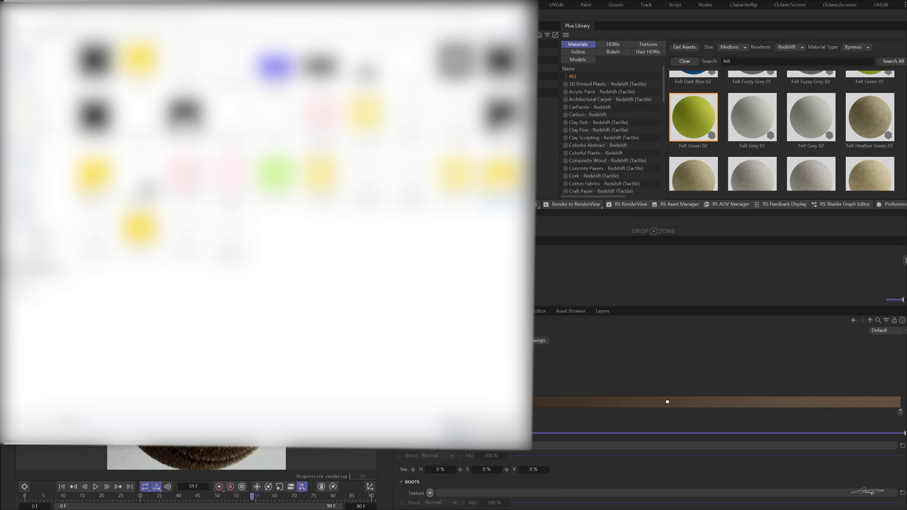
{"action": "left_click", "coordinate": [464, 431]}
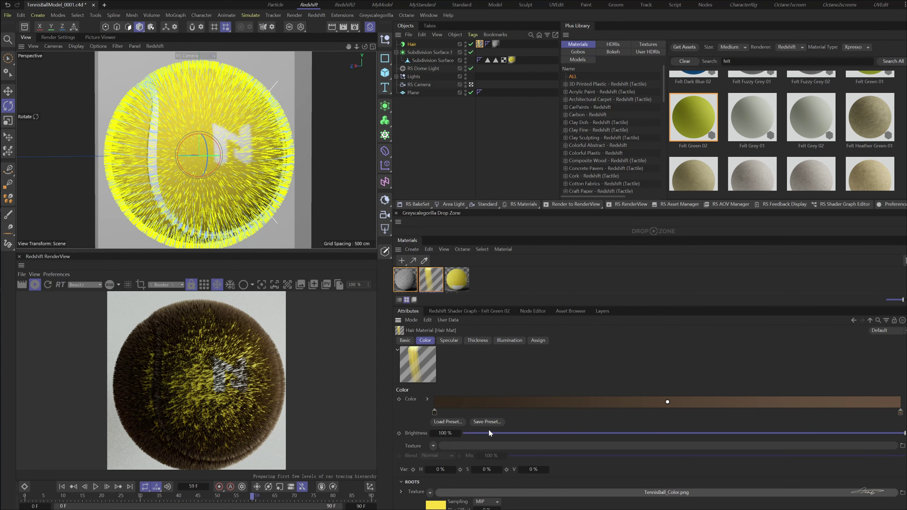
Step: Enable the Scale, Kink, Clump, Curl and Frizz channels of the Hair Mat material
{"action": "left_click", "coordinate": [405, 340]}
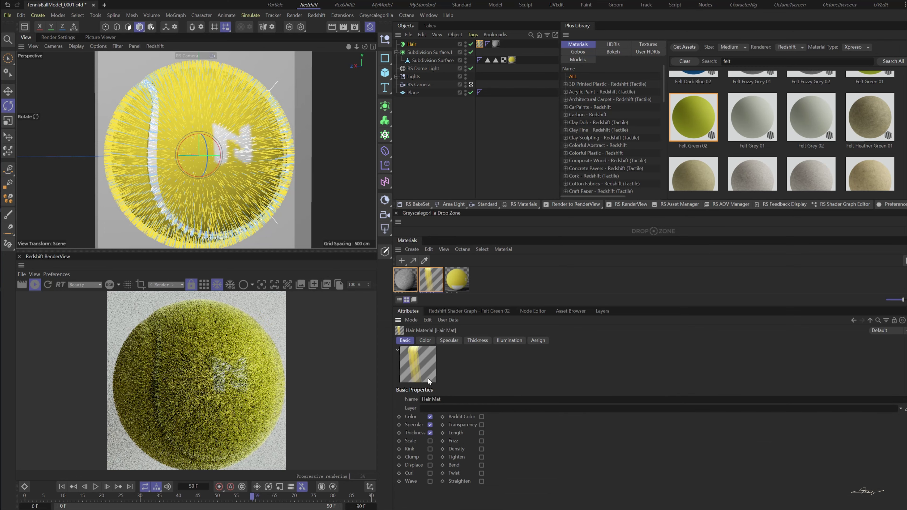
{"action": "left_click", "coordinate": [430, 442]}
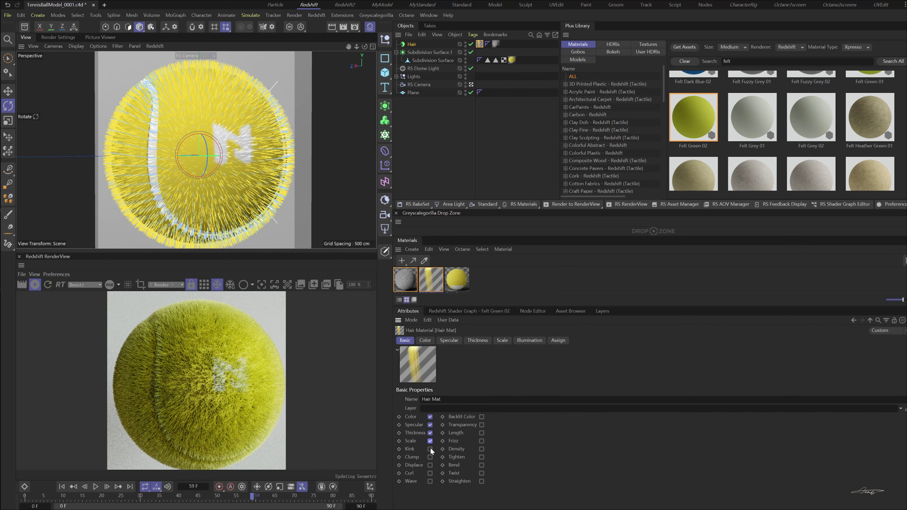
{"action": "left_click", "coordinate": [430, 448]}
{"action": "left_click", "coordinate": [429, 457]}
{"action": "left_click", "coordinate": [430, 474]}
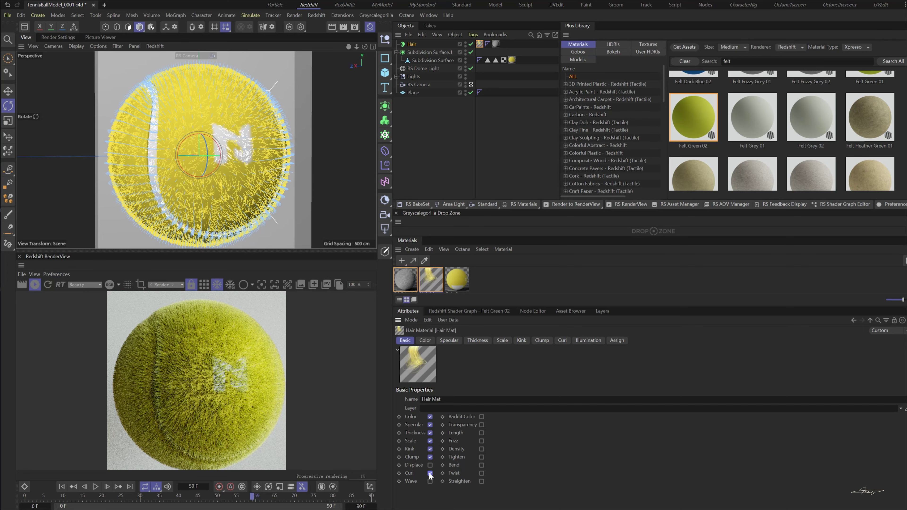
{"action": "left_click", "coordinate": [481, 441]}
Step: Set the hair material's root thickness to 0.1 cm
{"action": "left_click", "coordinate": [477, 340]}
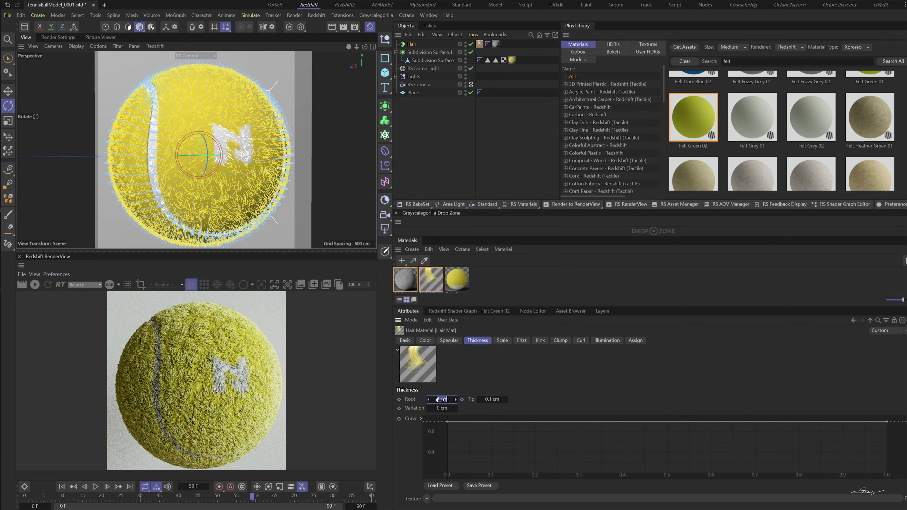
{"action": "type", "text": "0.1"}
{"action": "key", "text": "Return"}
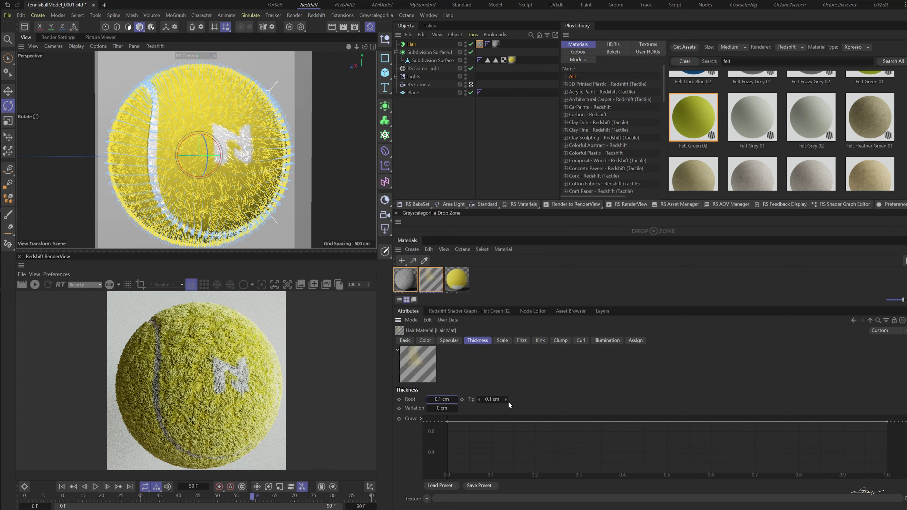
Step: Set the hair material's Frizz to 50% and its frizz Amount to 80%
{"action": "left_click", "coordinate": [521, 340]}
{"action": "double_click", "coordinate": [443, 399]}
{"action": "type", "text": "50"}
{"action": "key", "text": "Return"}
{"action": "left_click_drag", "start_coordinate": [444, 419], "coordinate": [439, 421]}
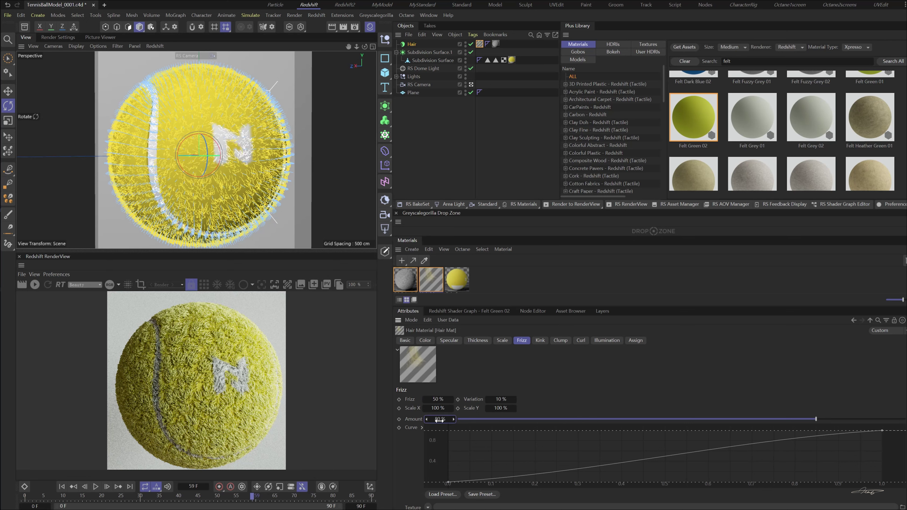
Step: Set the hair material's Kink to 70% with a 30% variation
{"action": "left_click", "coordinate": [547, 341]}
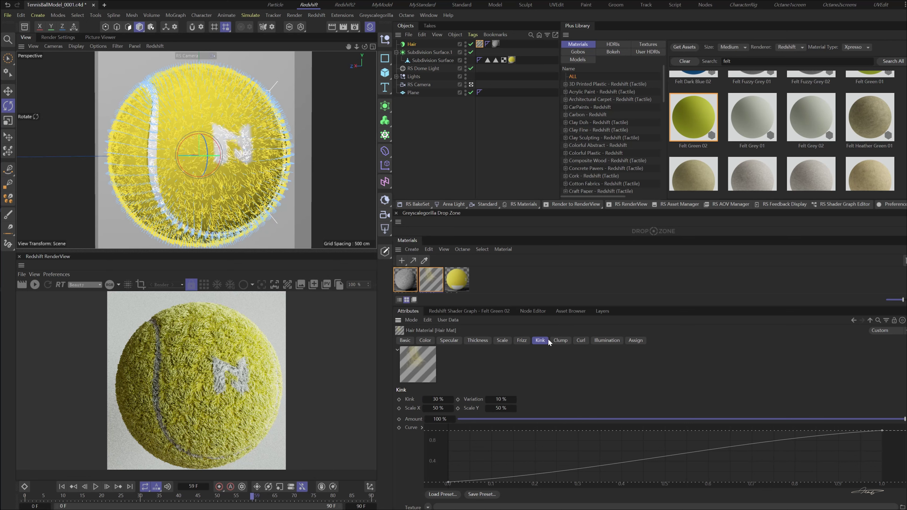
{"action": "left_click", "coordinate": [438, 399]}
{"action": "type", "text": "70"}
{"action": "key", "text": "Return"}
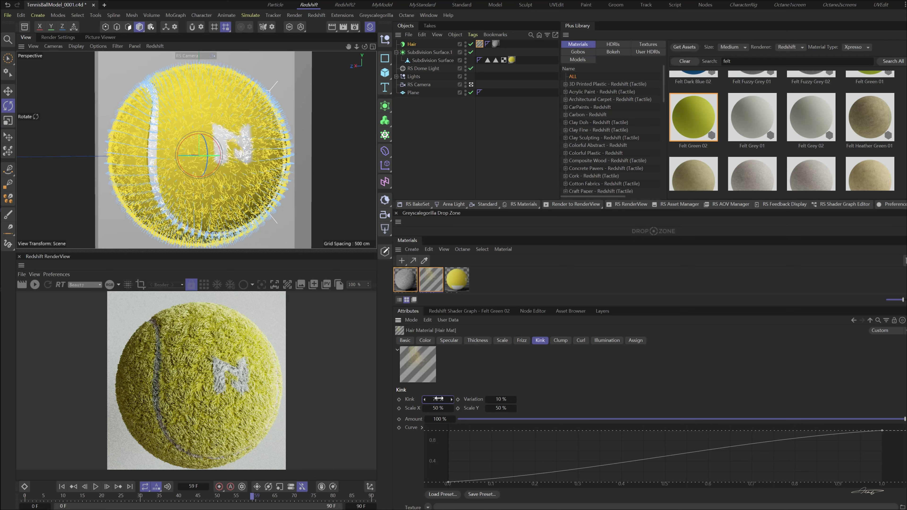
{"action": "left_click", "coordinate": [498, 402]}
{"action": "type", "text": "30"}
{"action": "key", "text": "Return"}
Step: Configure the hair clumping with Count 30%, Clump variation 5%, Radius 4 cm and Radius variation 2 cm
{"action": "left_click", "coordinate": [561, 340]}
{"action": "left_click", "coordinate": [435, 399]}
{"action": "type", "text": "30"}
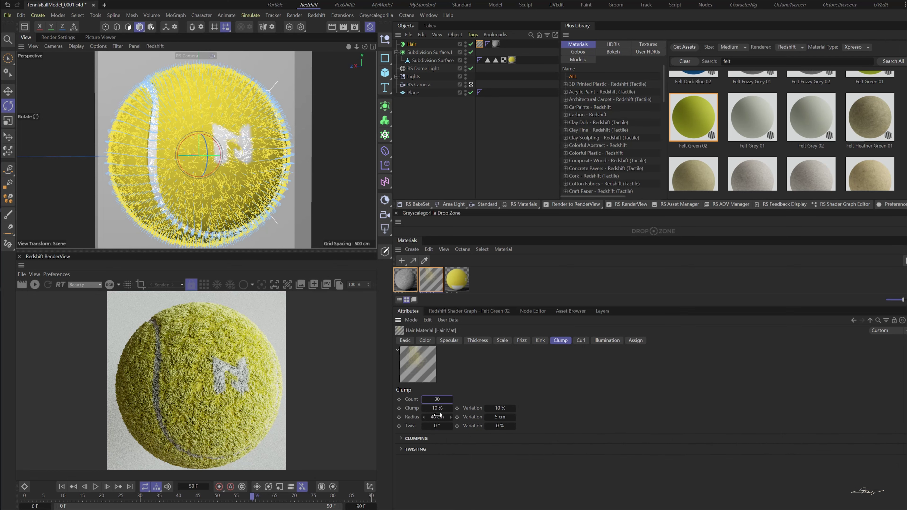
{"action": "key", "text": "Return"}
{"action": "left_click", "coordinate": [502, 407]}
{"action": "type", "text": "5"}
{"action": "key", "text": "Return"}
{"action": "left_click", "coordinate": [435, 416]}
{"action": "type", "text": "4"}
{"action": "key", "text": "Return"}
{"action": "left_click", "coordinate": [500, 416]}
{"action": "type", "text": "2"}
{"action": "key", "text": "Return"}
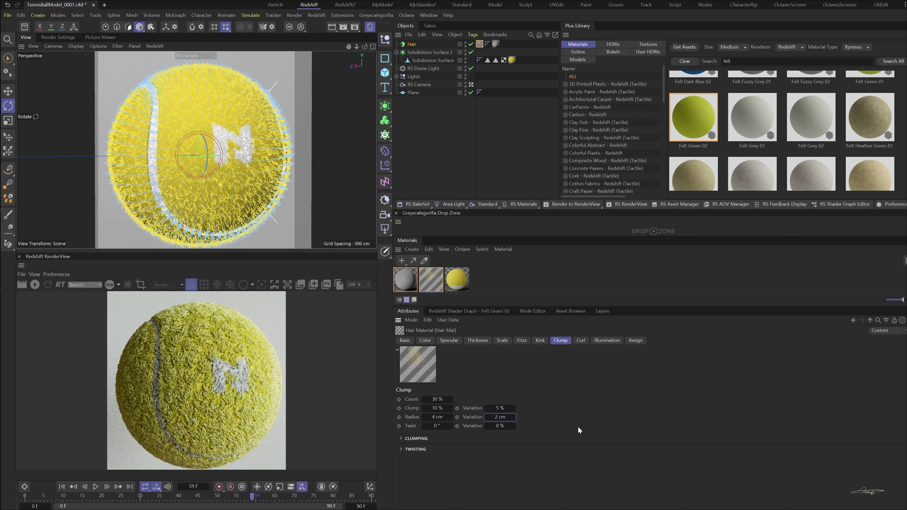
{"action": "left_click_drag", "start_coordinate": [437, 429], "coordinate": [497, 428]}
Step: Set the hair Curl to 360° with 60% variation and 90% amount, and restart the live render
{"action": "left_click", "coordinate": [581, 340]}
{"action": "type", "text": "360"}
{"action": "mouse_move", "coordinate": [491, 399]}
{"action": "left_mouse_down"}
{"action": "mouse_move", "coordinate": [500, 400]}
{"action": "mouse_move", "coordinate": [491, 400]}
{"action": "left_mouse_up"}
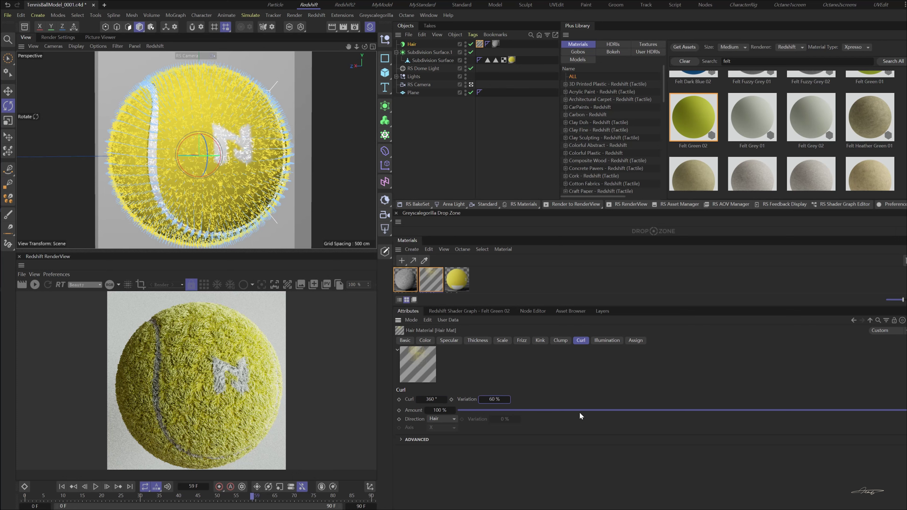
{"action": "left_click", "coordinate": [440, 410]}
{"action": "type", "text": "90"}
{"action": "key", "text": "Return"}
{"action": "left_click", "coordinate": [35, 284]}
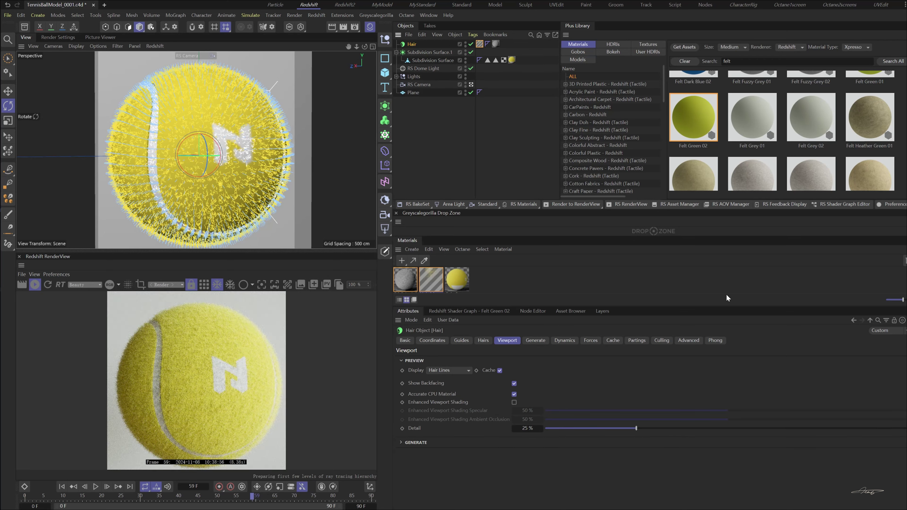
Step: Raise the Hair object's hair count to 100000
{"action": "left_click", "coordinate": [564, 341]}
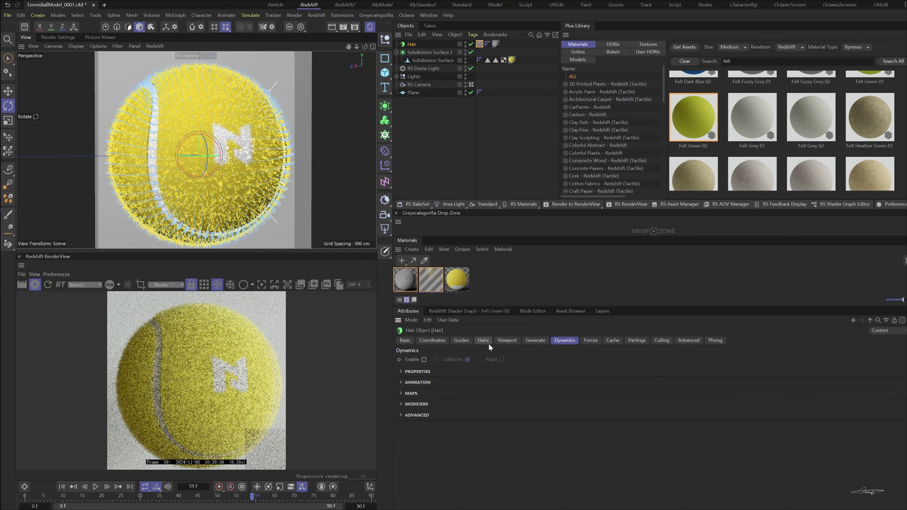
{"action": "left_click", "coordinate": [483, 340]}
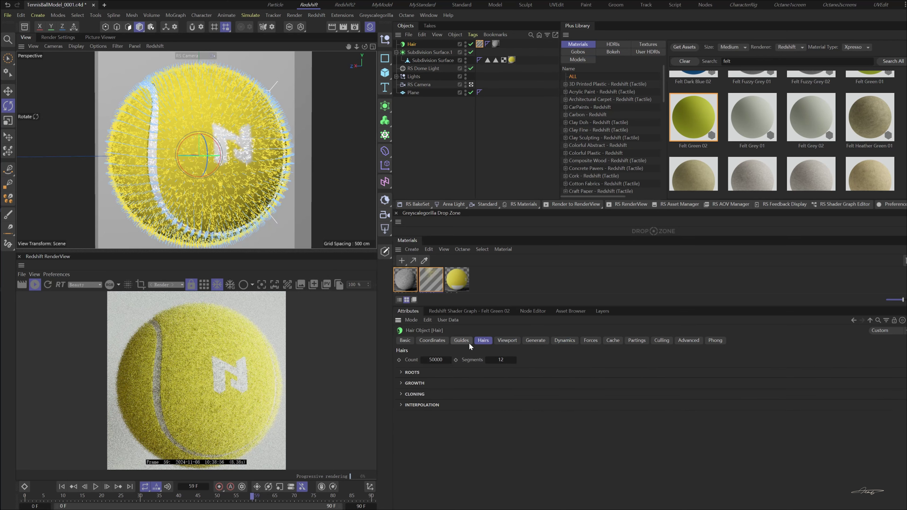
{"action": "double_click", "coordinate": [435, 359]}
{"action": "left_click_drag", "start_coordinate": [432, 360], "coordinate": [428, 360]}
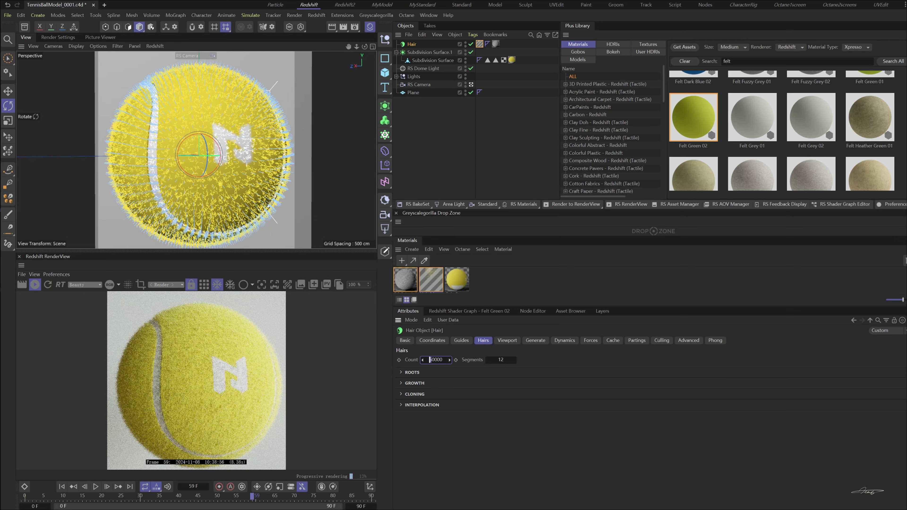
{"action": "type", "text": "10"}
Step: Distribute the hair guide roots by Polygon Area and set the guide count to 8000
{"action": "left_click", "coordinate": [461, 342]}
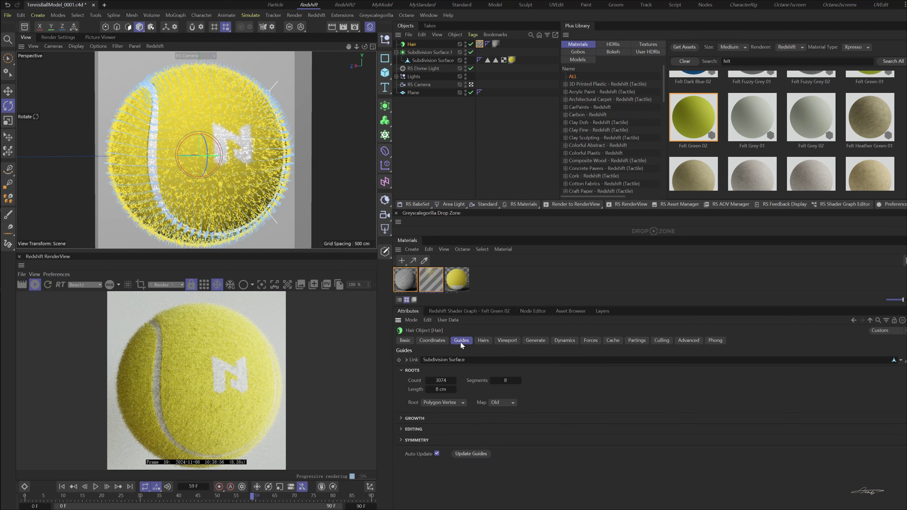
{"action": "left_click", "coordinate": [438, 404]}
{"action": "left_click", "coordinate": [449, 424]}
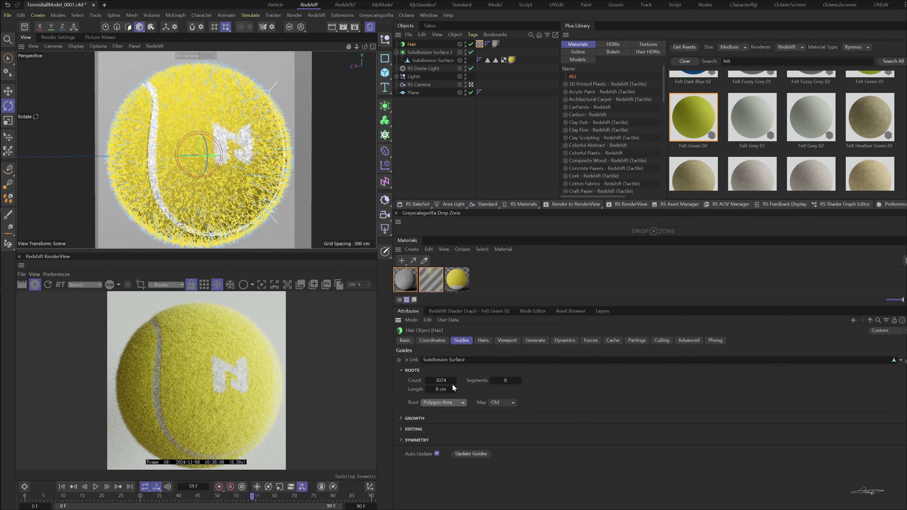
{"action": "double_click", "coordinate": [441, 381]}
{"action": "type", "text": "800"}
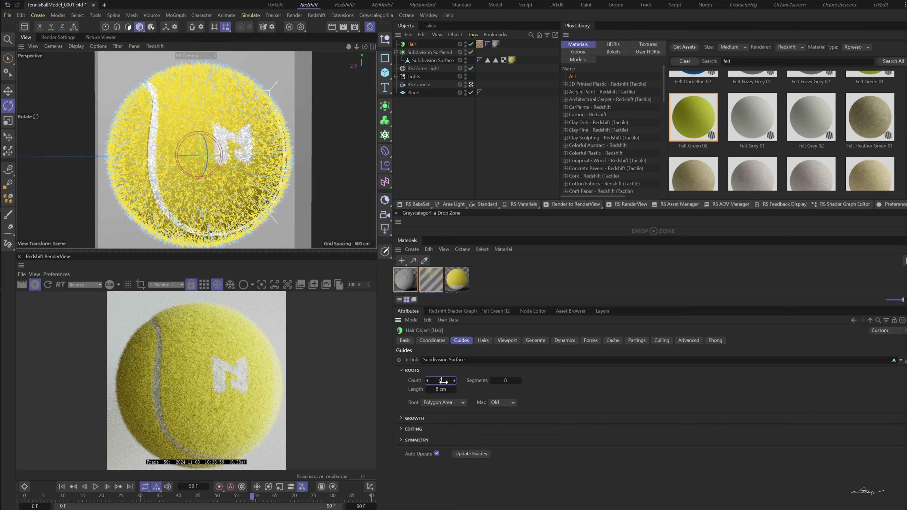
{"action": "key", "text": "Return"}
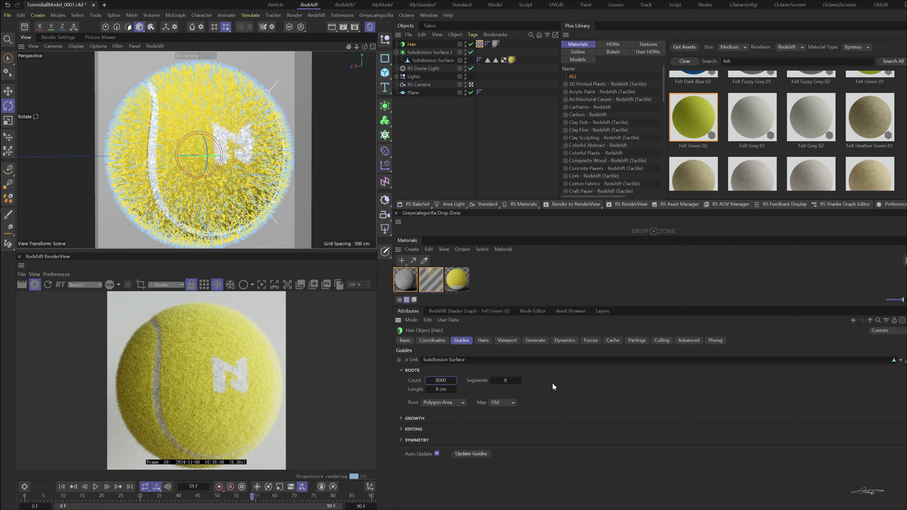
Step: Load Hair_Density.png as the density map for the Hair object's guide growth
{"action": "left_click", "coordinate": [414, 418]}
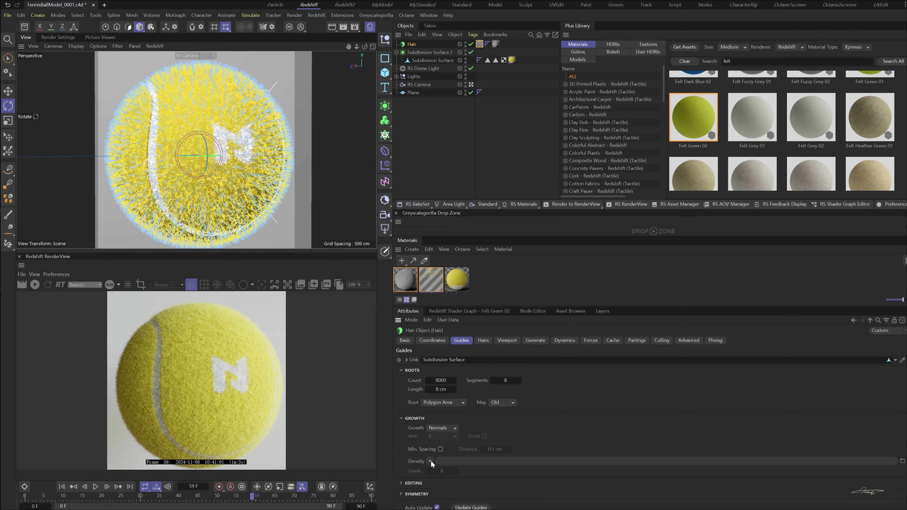
{"action": "left_click", "coordinate": [430, 461]}
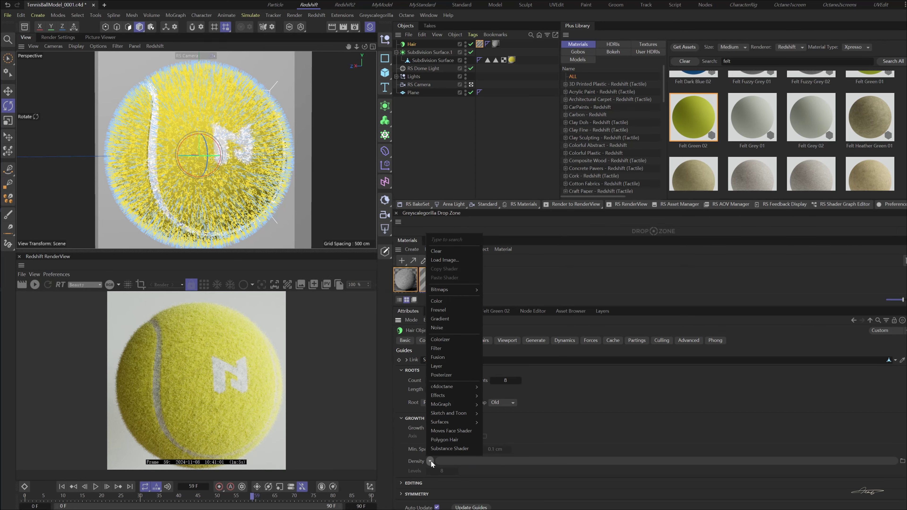
{"action": "left_click", "coordinate": [439, 270]}
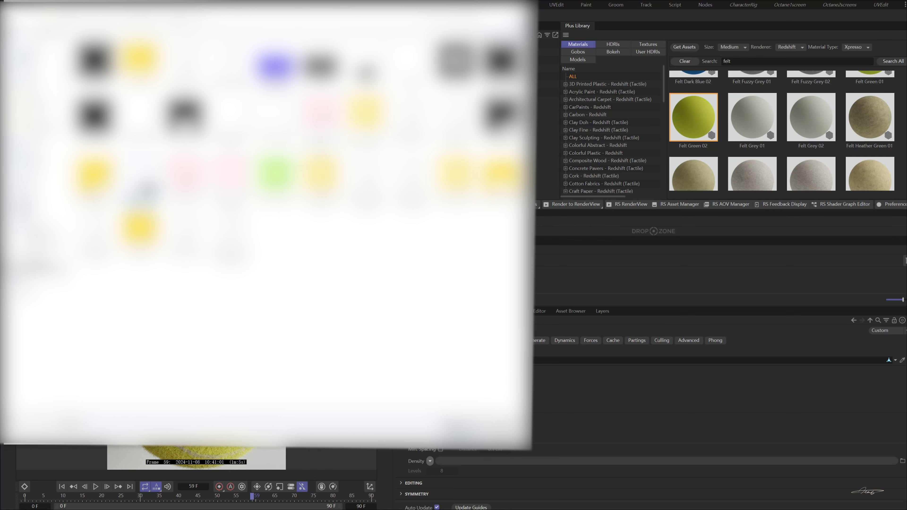
{"action": "left_click", "coordinate": [460, 430]}
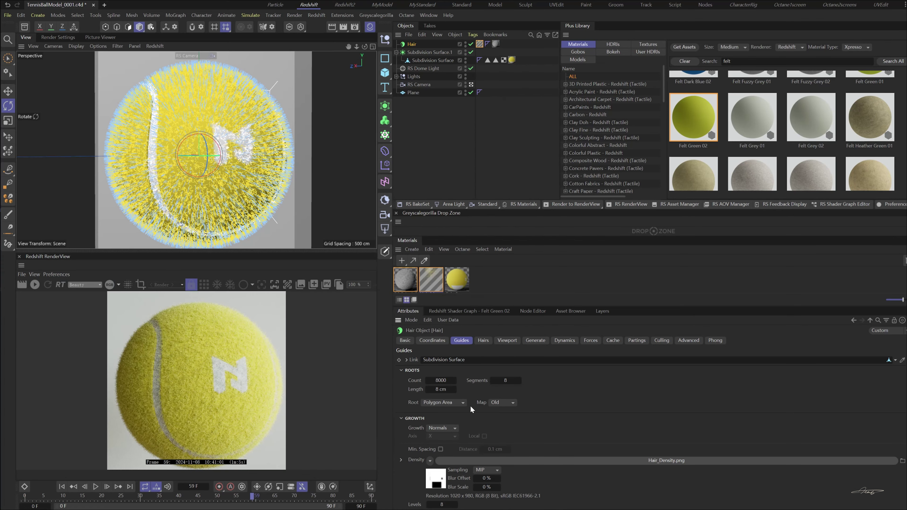
Step: Load Hair_Density.png as the growth density map for the hairs as well, and restart the live render
{"action": "left_click", "coordinate": [484, 340]}
{"action": "left_click", "coordinate": [411, 384]}
{"action": "left_click", "coordinate": [436, 278]}
{"action": "left_click", "coordinate": [366, 71]}
{"action": "left_click", "coordinate": [452, 437]}
{"action": "left_click", "coordinate": [33, 285]}
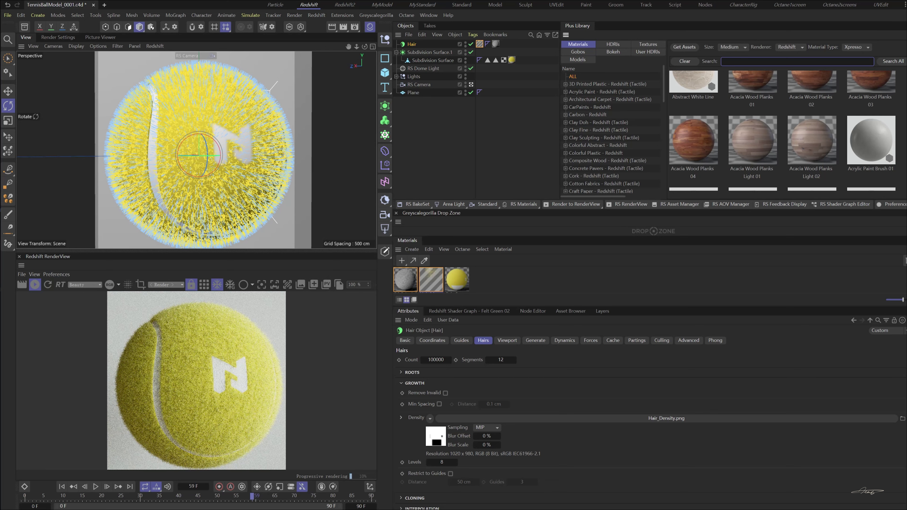
Step: Search the material library for rubber, add the D Rubber material and apply it to the inner Subdivision Surface object
{"action": "type", "text": "rubber"}
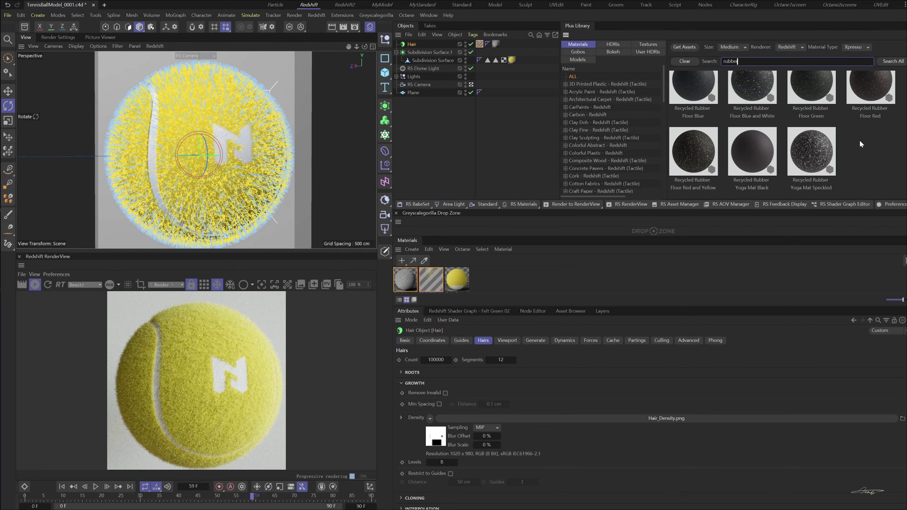
{"action": "scroll", "coordinate": [860, 140], "scroll_direction": "up", "scroll_amount": 8}
{"action": "left_click", "coordinate": [688, 89]}
{"action": "double_click", "coordinate": [688, 90]}
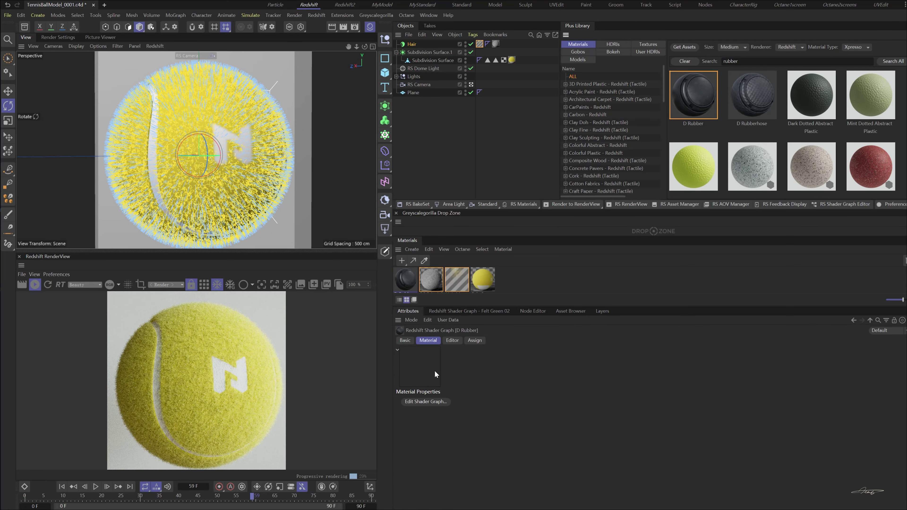
{"action": "left_click_drag", "start_coordinate": [412, 284], "coordinate": [449, 65]}
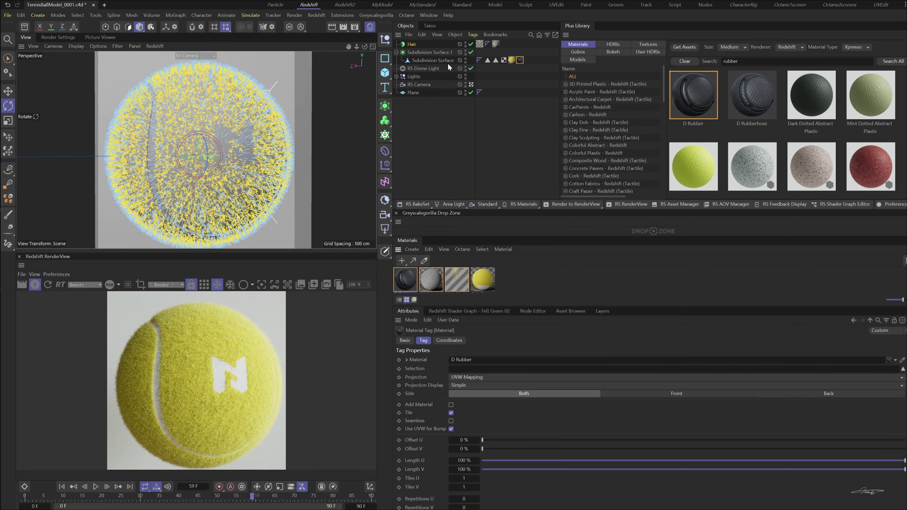
Step: Rename the seam's polygon selection Polygon Selection Seam and restrict the D Rubber material to that selection
{"action": "double_click", "coordinate": [495, 61]}
{"action": "double_click", "coordinate": [488, 61]}
{"action": "left_click", "coordinate": [491, 371]}
{"action": "type", "text": "election Seam"}
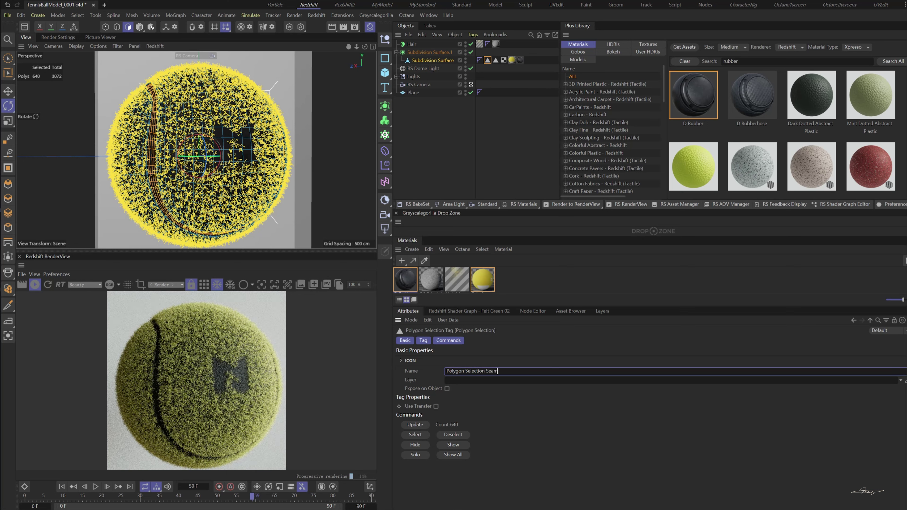
{"action": "key", "text": "Return"}
{"action": "left_click", "coordinate": [521, 61]}
{"action": "left_click_drag", "start_coordinate": [488, 61], "coordinate": [536, 369]}
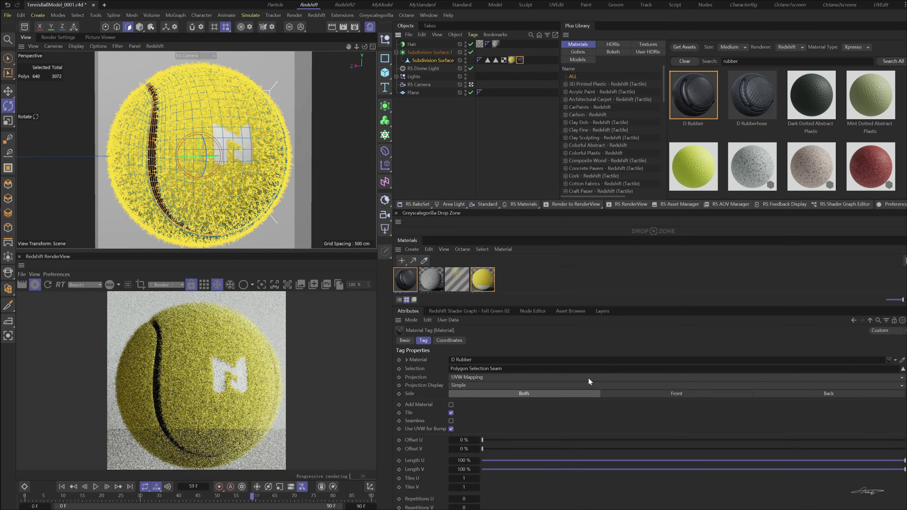
Step: In the D Rubber shader graph, insert an RS Ramp node between the diffuse texture and the material's diffuse color
{"action": "left_click", "coordinate": [405, 280]}
{"action": "left_click", "coordinate": [426, 401]}
{"action": "left_click_drag", "start_coordinate": [555, 346], "coordinate": [542, 345]}
{"action": "left_click_drag", "start_coordinate": [606, 355], "coordinate": [639, 393]}
{"action": "left_click_drag", "start_coordinate": [543, 344], "coordinate": [535, 348]}
{"action": "left_click", "coordinate": [428, 382]}
{"action": "type", "text": "ramp"}
{"action": "left_click_drag", "start_coordinate": [425, 408], "coordinate": [619, 357]}
Step: Recolor the RS Ramp gradient to a light cream tone for the rubber seam
{"action": "scroll", "coordinate": [832, 427], "scroll_direction": "down", "scroll_amount": 3}
{"action": "left_click_drag", "start_coordinate": [776, 483], "coordinate": [830, 506]}
{"action": "double_click", "coordinate": [902, 483]}
{"action": "left_click", "coordinate": [828, 494]}
{"action": "left_click", "coordinate": [906, 509]}
{"action": "left_click", "coordinate": [906, 426]}
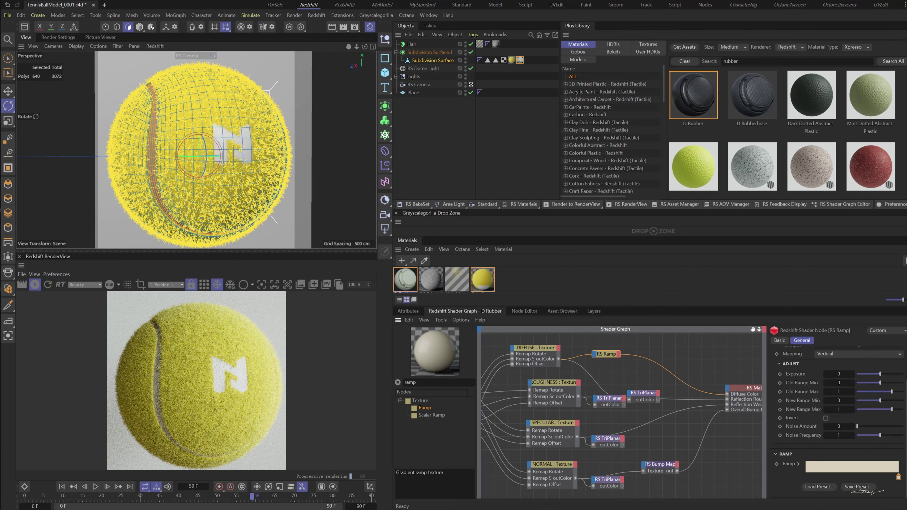
Step: Set the Redshift render settings to 1000 progressive passes
{"action": "scroll", "coordinate": [141, 152], "scroll_direction": "up", "scroll_amount": 8}
{"action": "left_click", "coordinate": [64, 36]}
{"action": "double_click", "coordinate": [207, 128]}
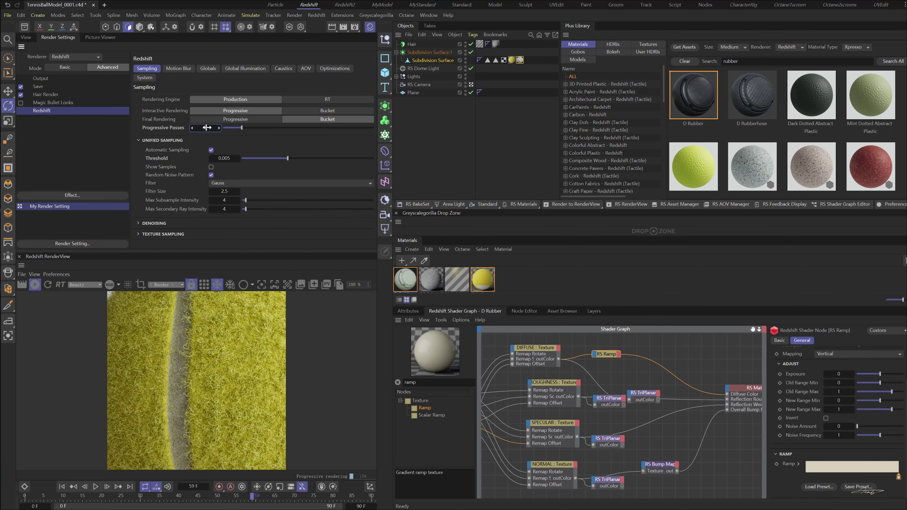
{"action": "type", "text": "1000"}
{"action": "key", "text": "Return"}
Step: Enlarge the render view, restart the live render and bring back the 3D viewport
{"action": "left_click_drag", "start_coordinate": [392, 271], "coordinate": [587, 272]}
{"action": "left_click_drag", "start_coordinate": [326, 251], "coordinate": [327, 117]}
{"action": "left_click", "coordinate": [33, 152]}
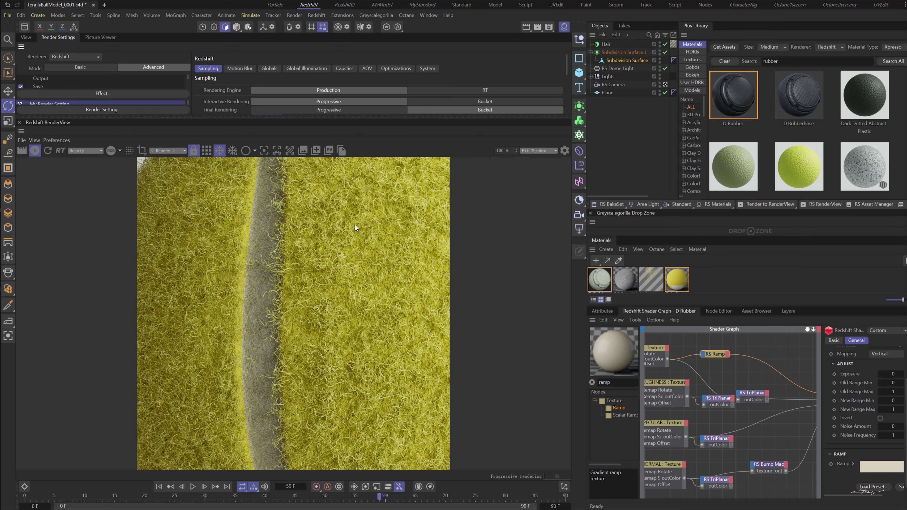
{"action": "left_click", "coordinate": [26, 37]}
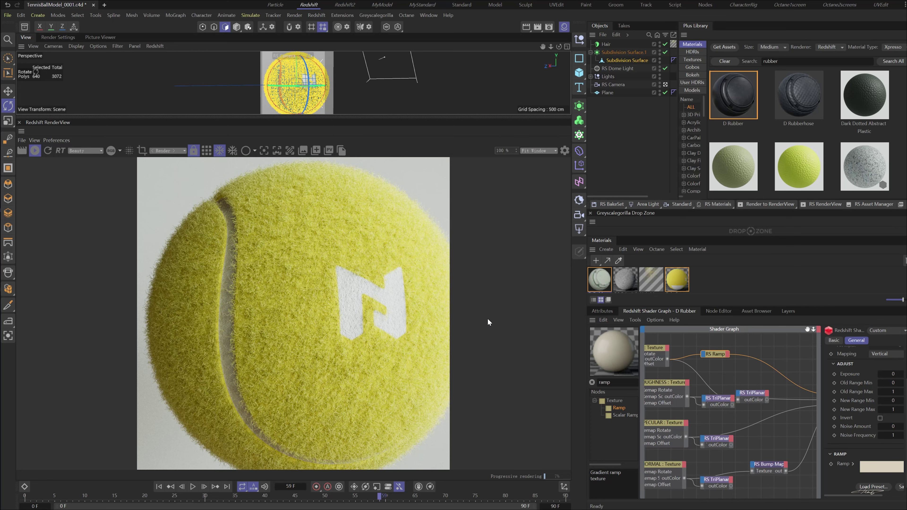
Step: Set the chosen coordinate value of the inner Subdivision Surface object to 0
{"action": "left_click", "coordinate": [616, 62]}
{"action": "left_click", "coordinate": [609, 312]}
{"action": "left_click", "coordinate": [626, 340]}
{"action": "double_click", "coordinate": [684, 370]}
{"action": "type", "text": "0"}
{"action": "key", "text": "Return"}
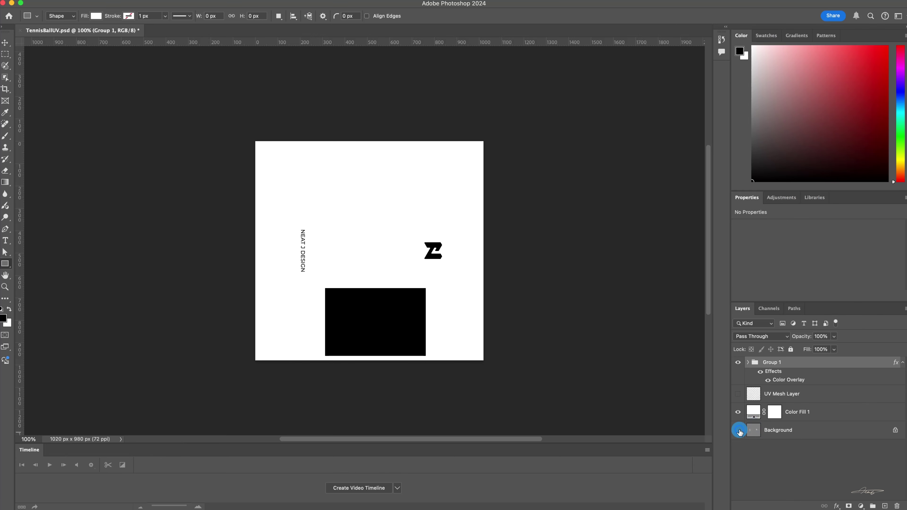
Step: In TennisBallUV.psd in Photoshop, give the UV Mesh Layer a light red (ff5d5d) Color Overlay at 100% opacity
{"action": "left_click", "coordinate": [770, 395]}
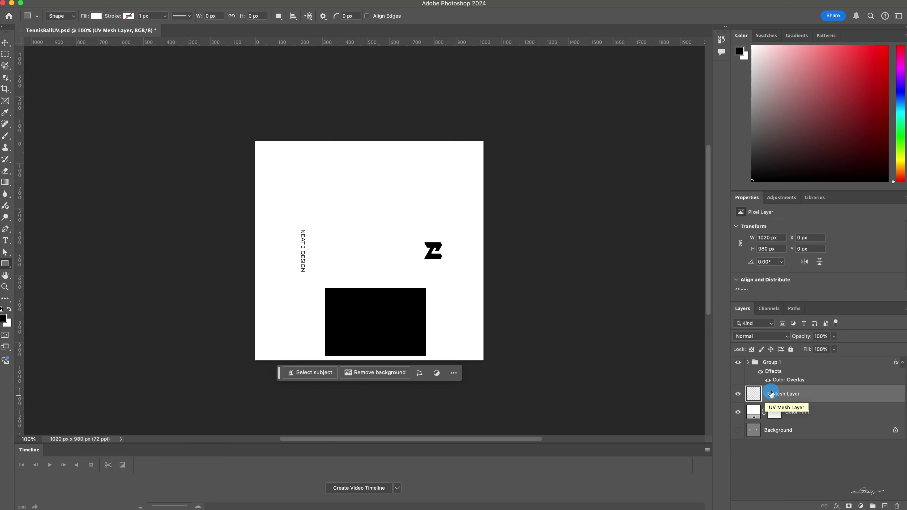
{"action": "double_click", "coordinate": [829, 395]}
{"action": "left_click", "coordinate": [645, 433]}
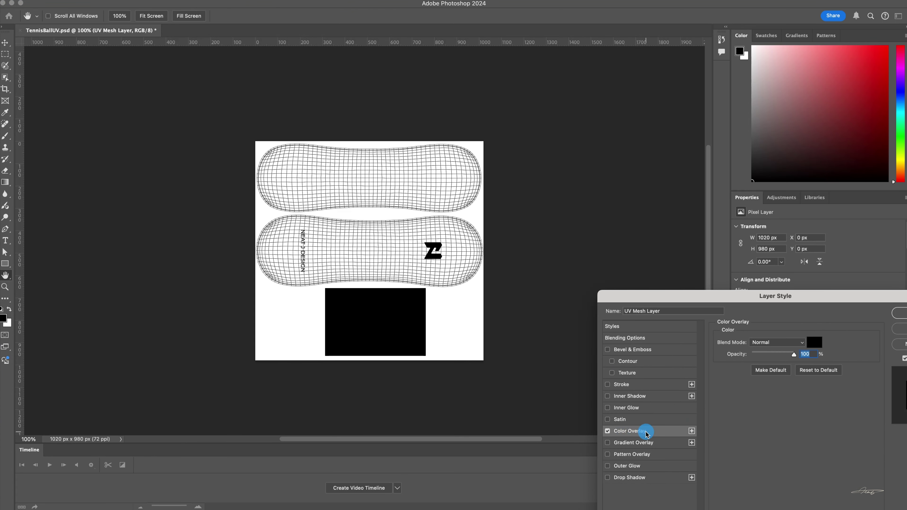
{"action": "left_click", "coordinate": [814, 342]}
{"action": "left_click", "coordinate": [687, 303]}
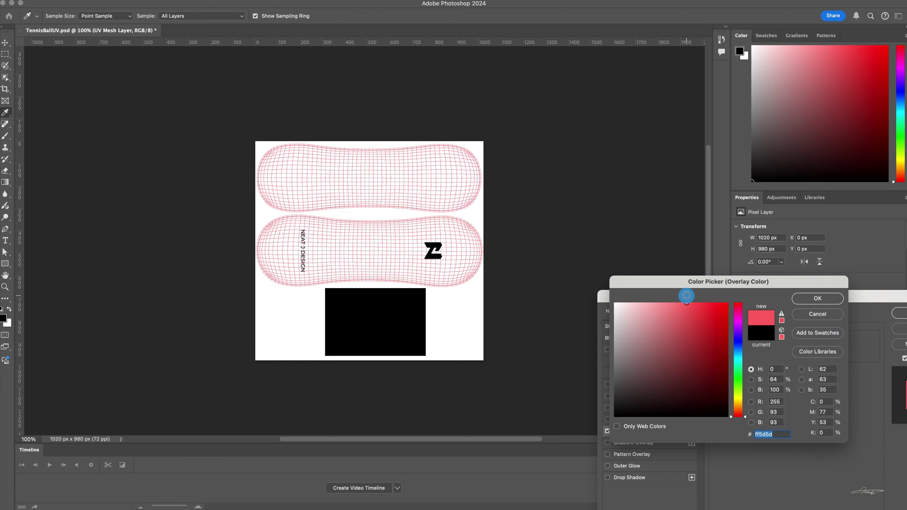
{"action": "left_click", "coordinate": [822, 303]}
{"action": "left_click", "coordinate": [900, 314]}
Step: Warp the NJ_Text_Logo layer inside Group 1, pulling its outer edge outward to follow the curve of the UV mesh
{"action": "scroll", "coordinate": [420, 315], "scroll_direction": "up", "scroll_amount": 3}
{"action": "key", "text": "super+plus"}
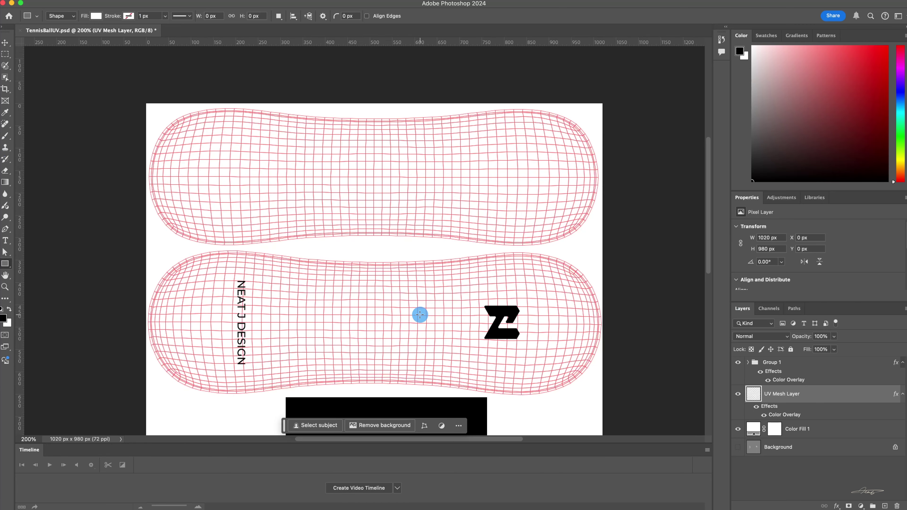
{"action": "scroll", "coordinate": [435, 311], "scroll_direction": "down", "scroll_amount": 2}
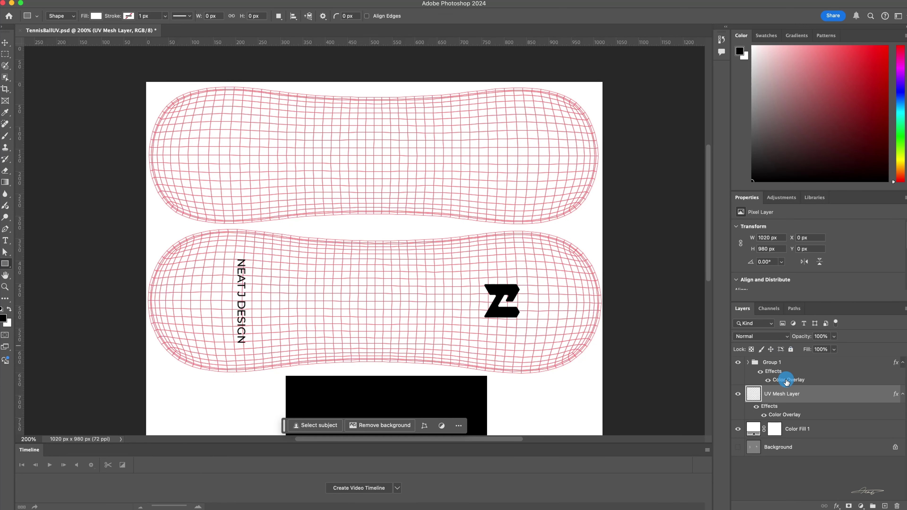
{"action": "left_click", "coordinate": [748, 362]}
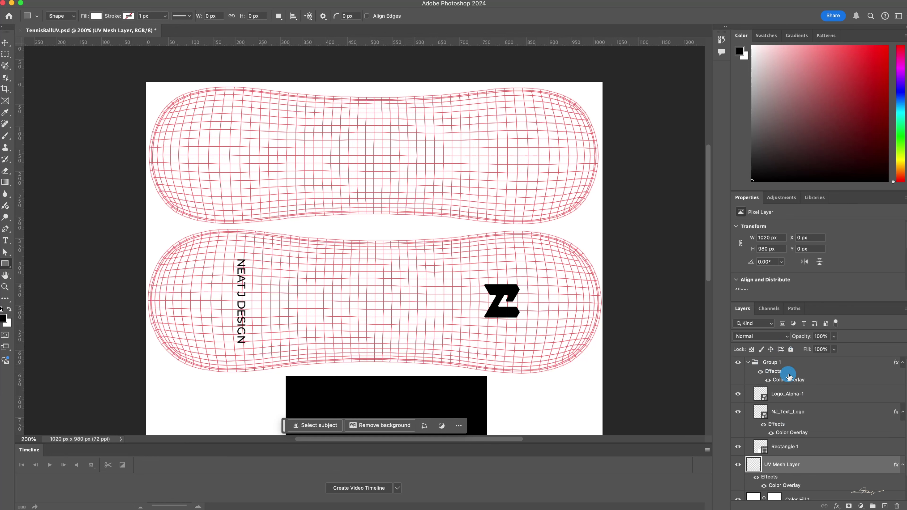
{"action": "left_click", "coordinate": [806, 413]}
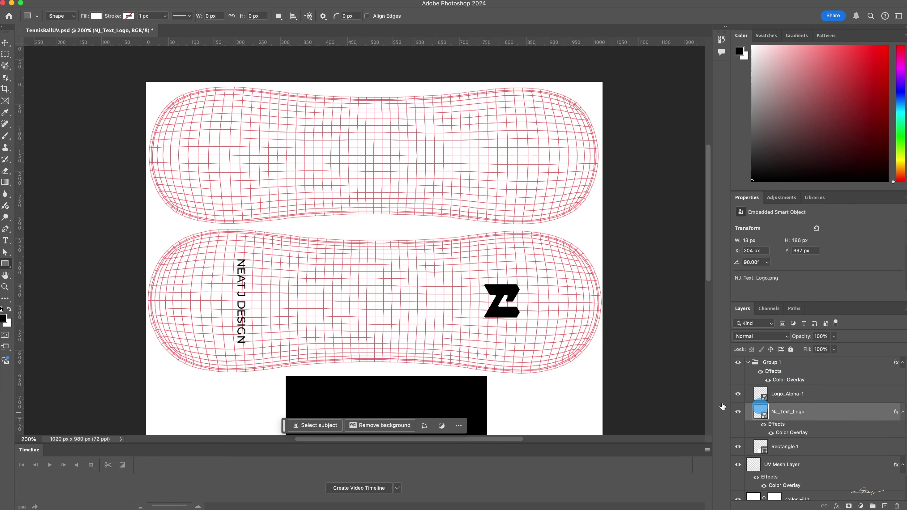
{"action": "key", "text": "super+t"}
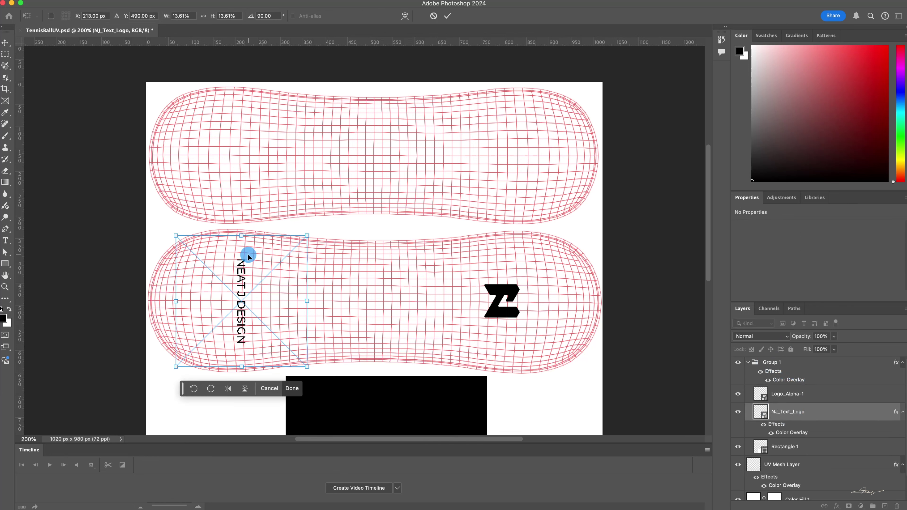
{"action": "right_click", "coordinate": [245, 286]}
{"action": "left_click", "coordinate": [269, 399]}
{"action": "left_click_drag", "start_coordinate": [176, 279], "coordinate": [143, 276]}
{"action": "left_click_drag", "start_coordinate": [175, 323], "coordinate": [136, 323]}
{"action": "left_click", "coordinate": [264, 236]}
Step: Warp the Logo_Alpha-1 layer, bending the logo outward toward the far end of the UV island
{"action": "left_click", "coordinate": [792, 397]}
{"action": "key", "text": "super+t"}
{"action": "right_click", "coordinate": [501, 306]}
{"action": "left_click", "coordinate": [514, 419]}
{"action": "left_click_drag", "start_coordinate": [513, 337], "coordinate": [566, 317]}
{"action": "left_click", "coordinate": [466, 265]}
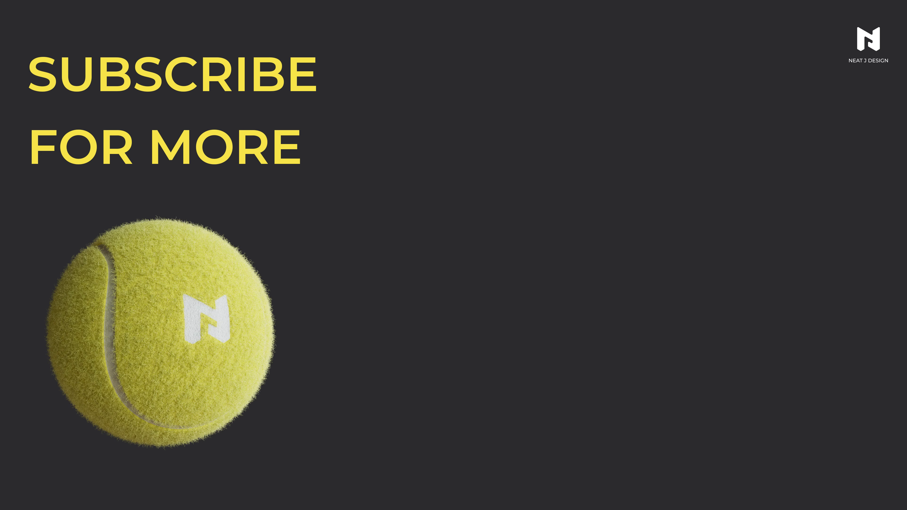